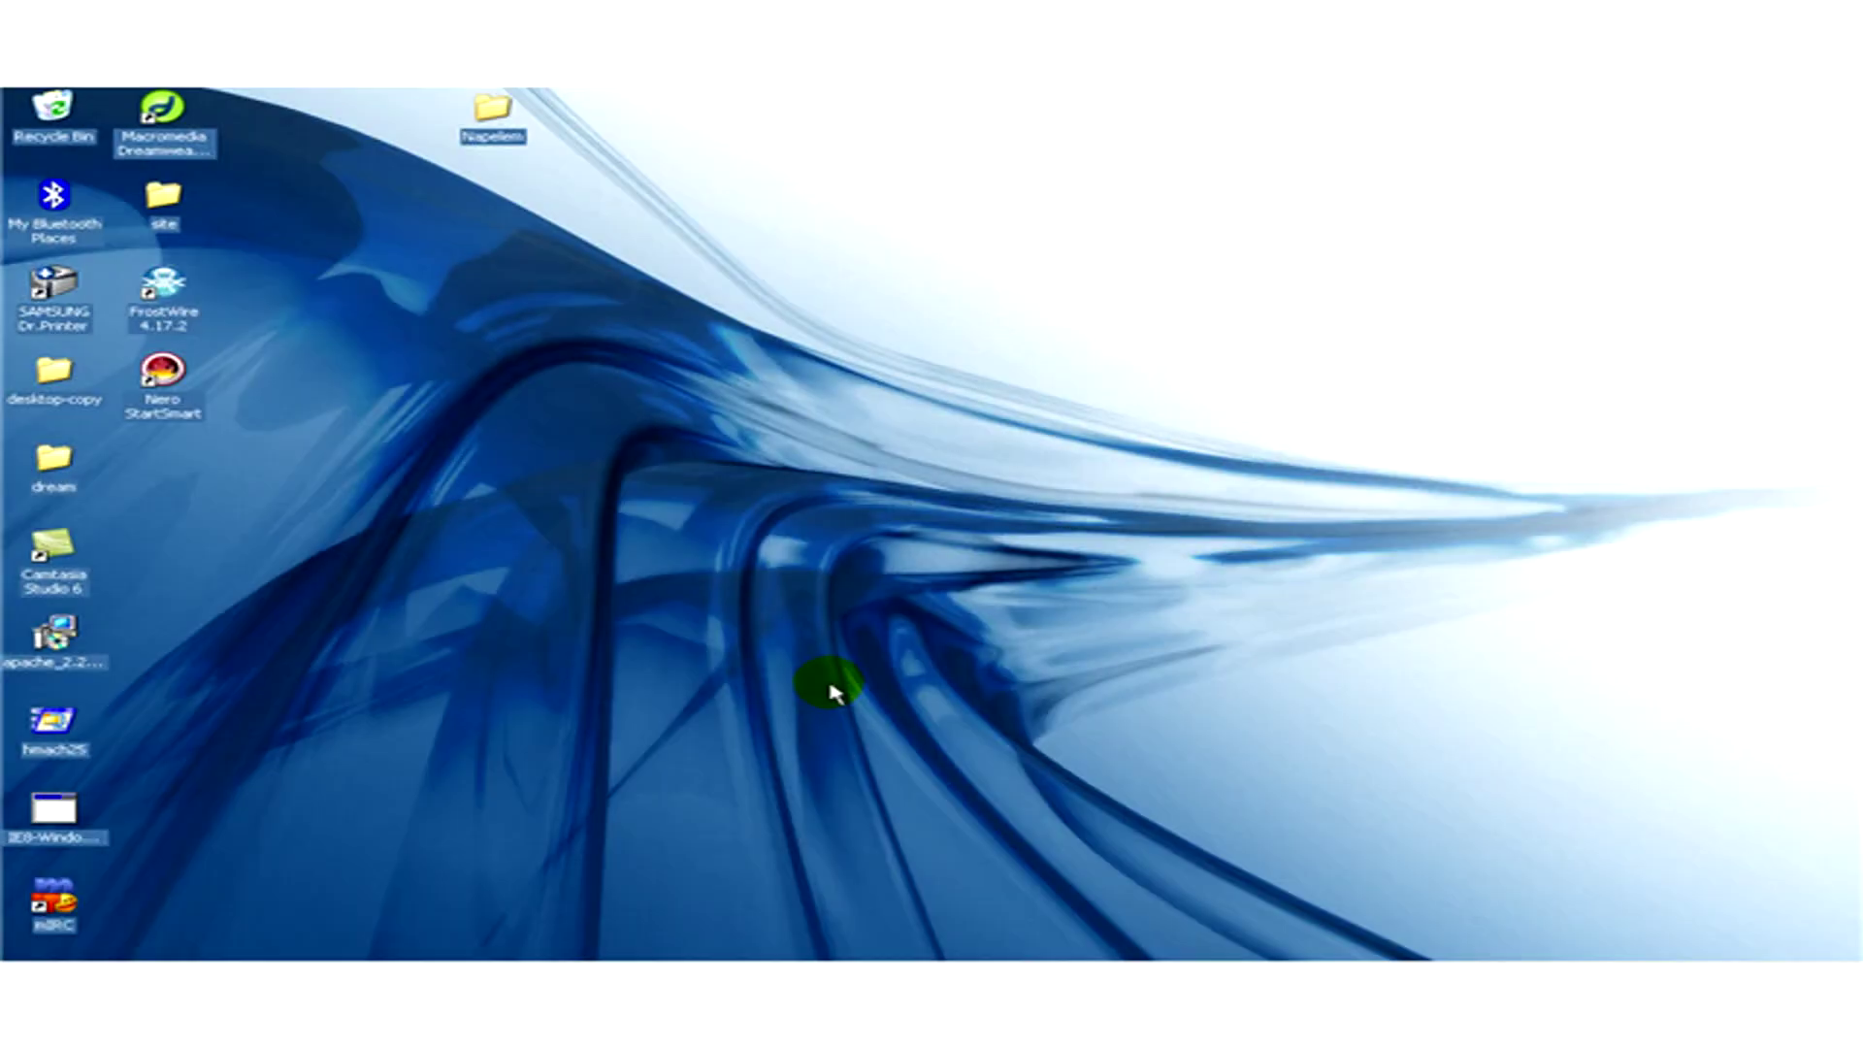
- Switch Internet Explorer from Ask.com to google.com via the address bar
click(611, 947)
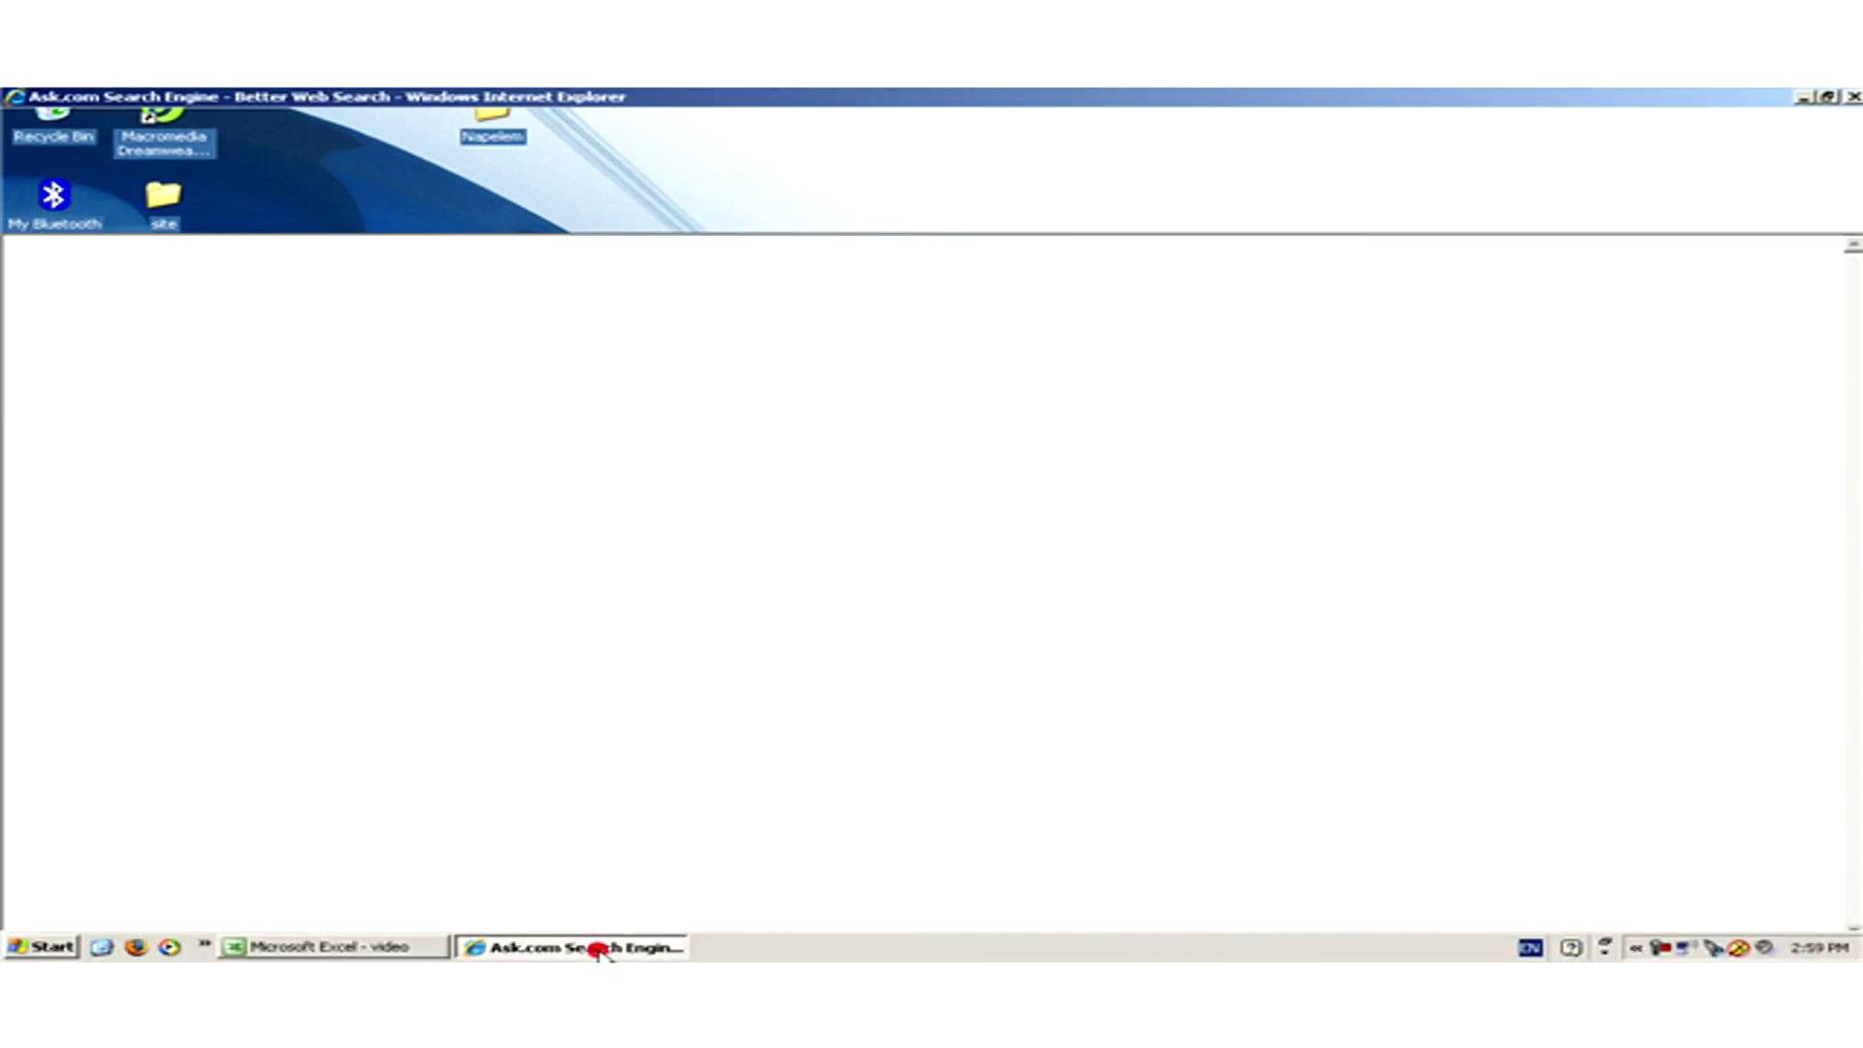
click(409, 127)
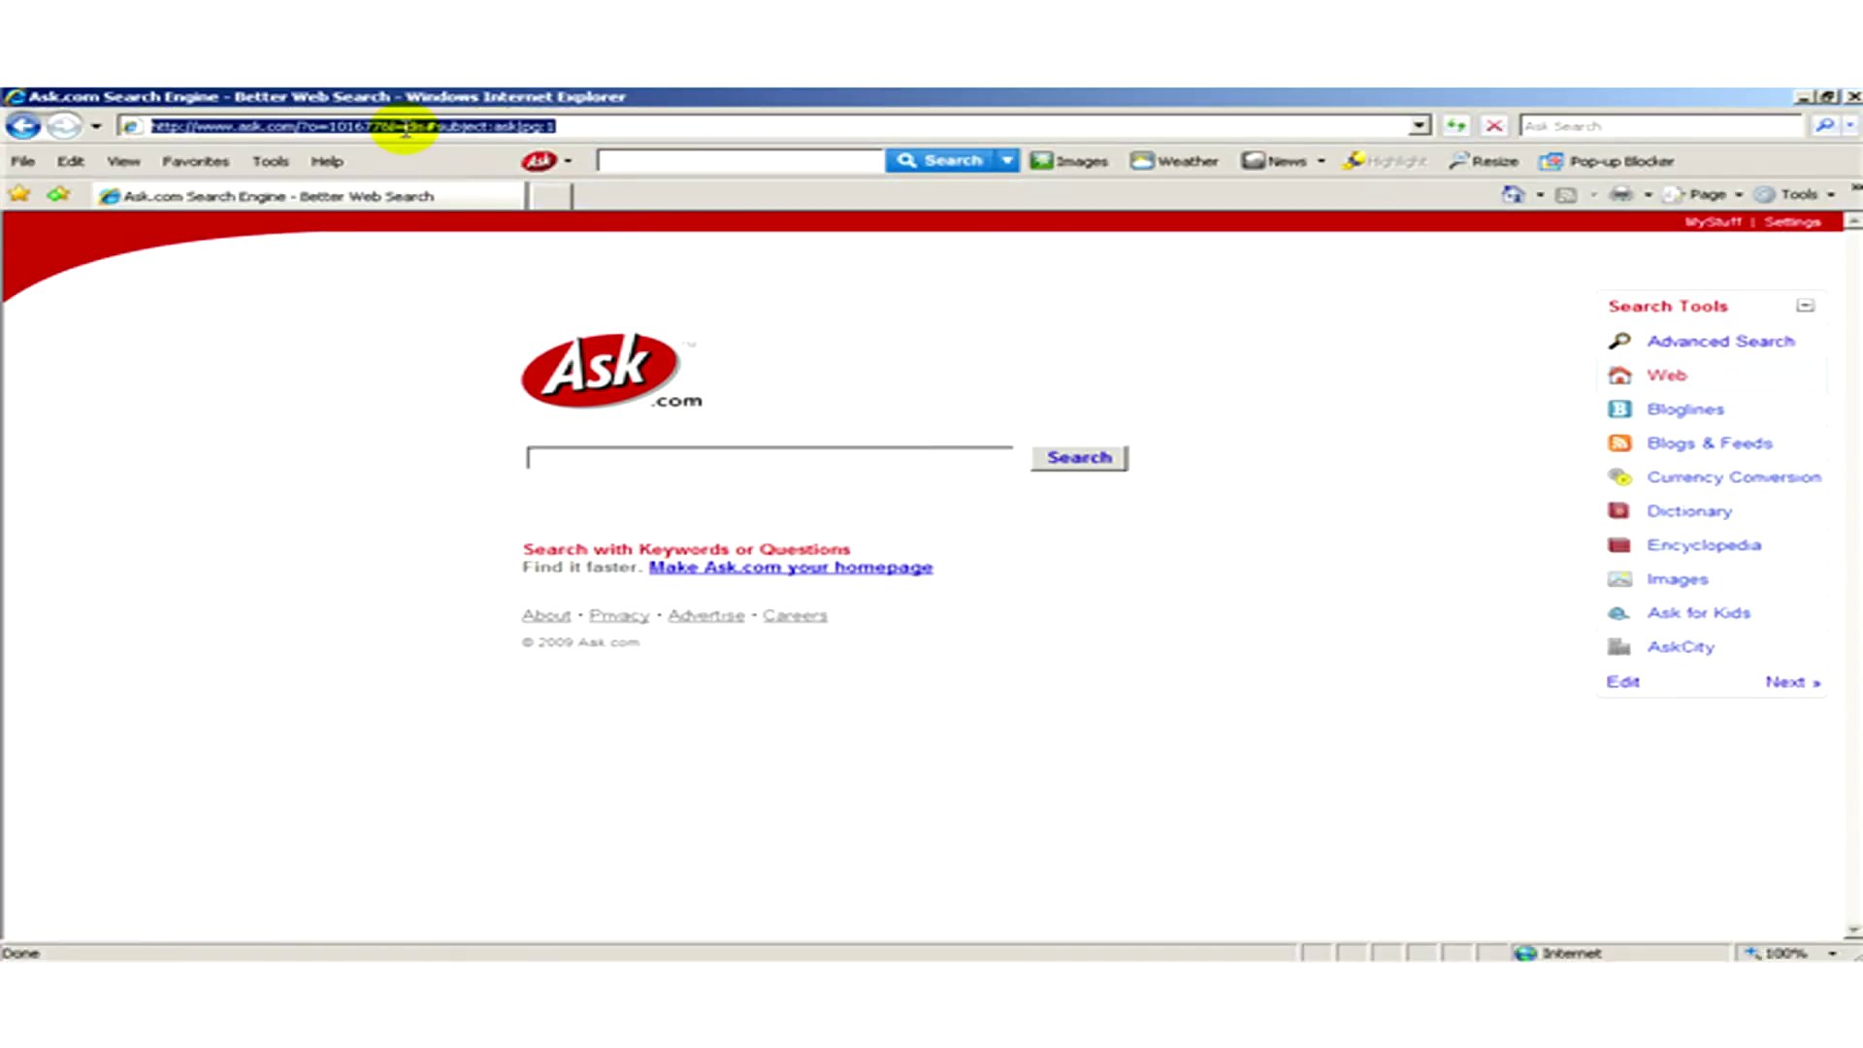
text(goog)
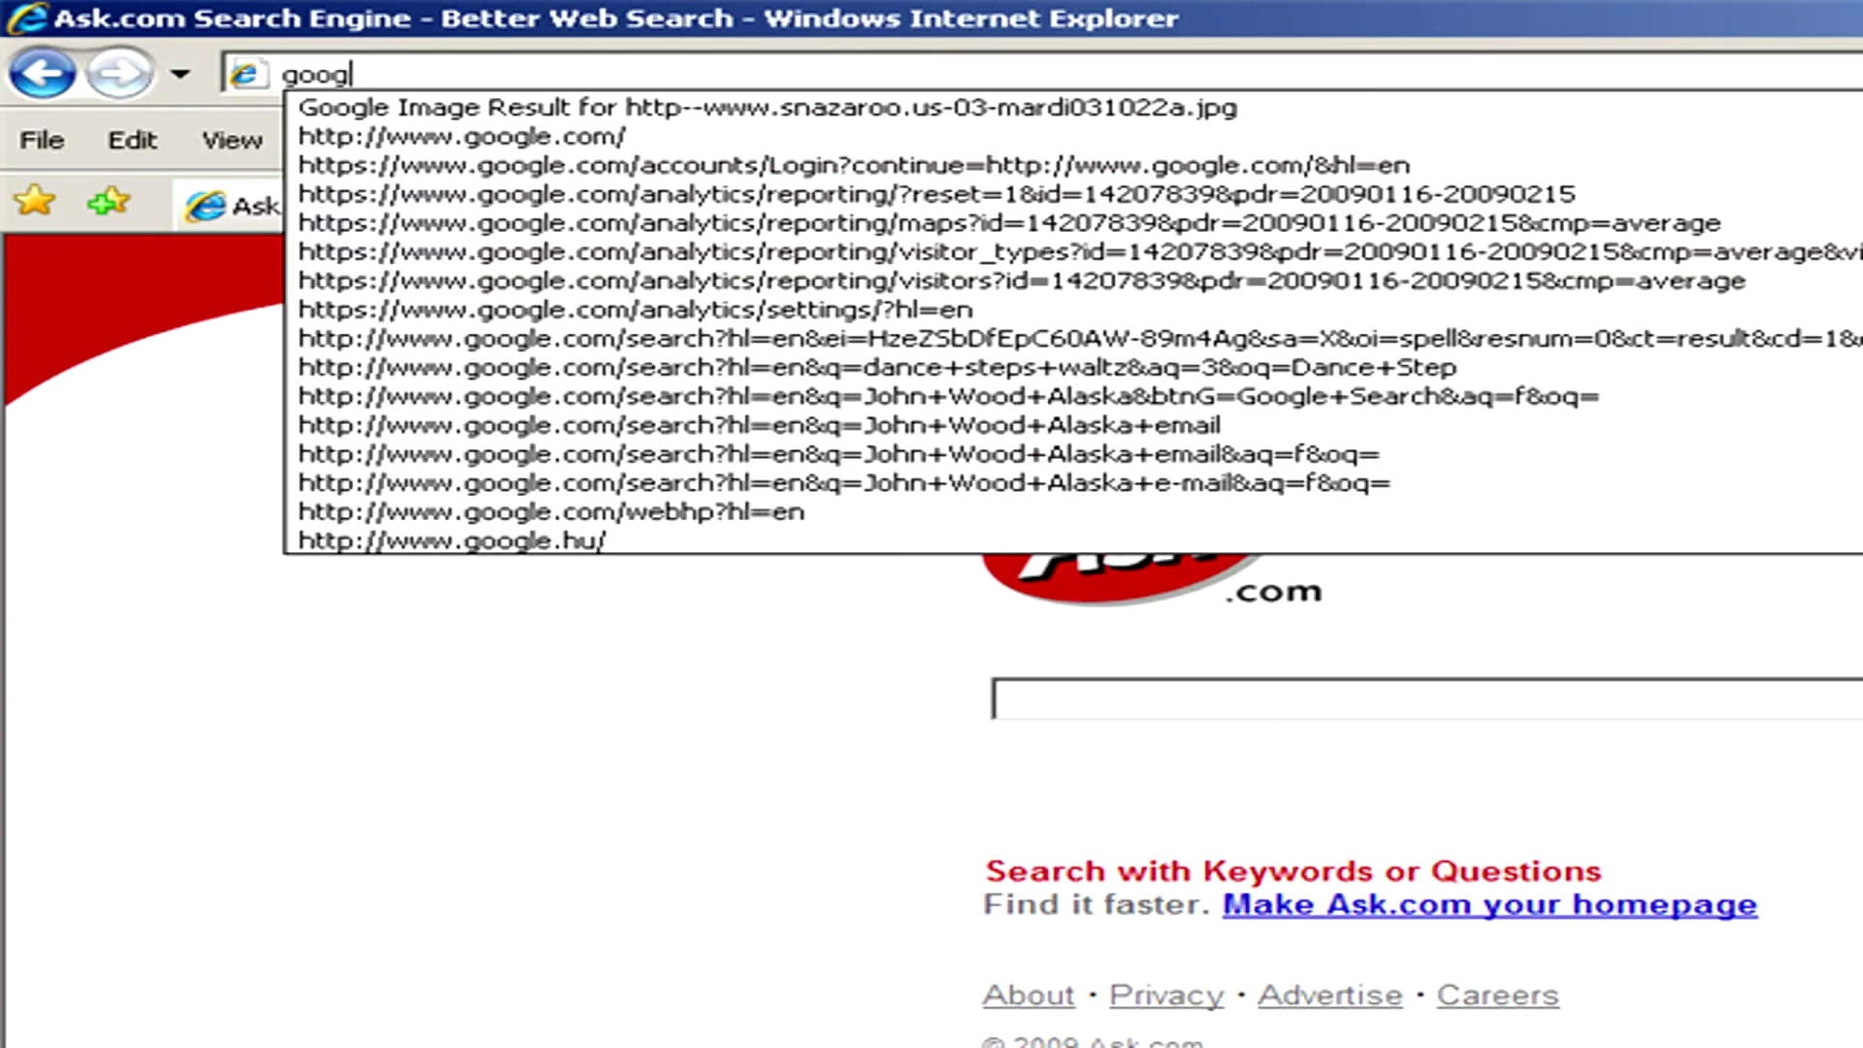
text(le.com)
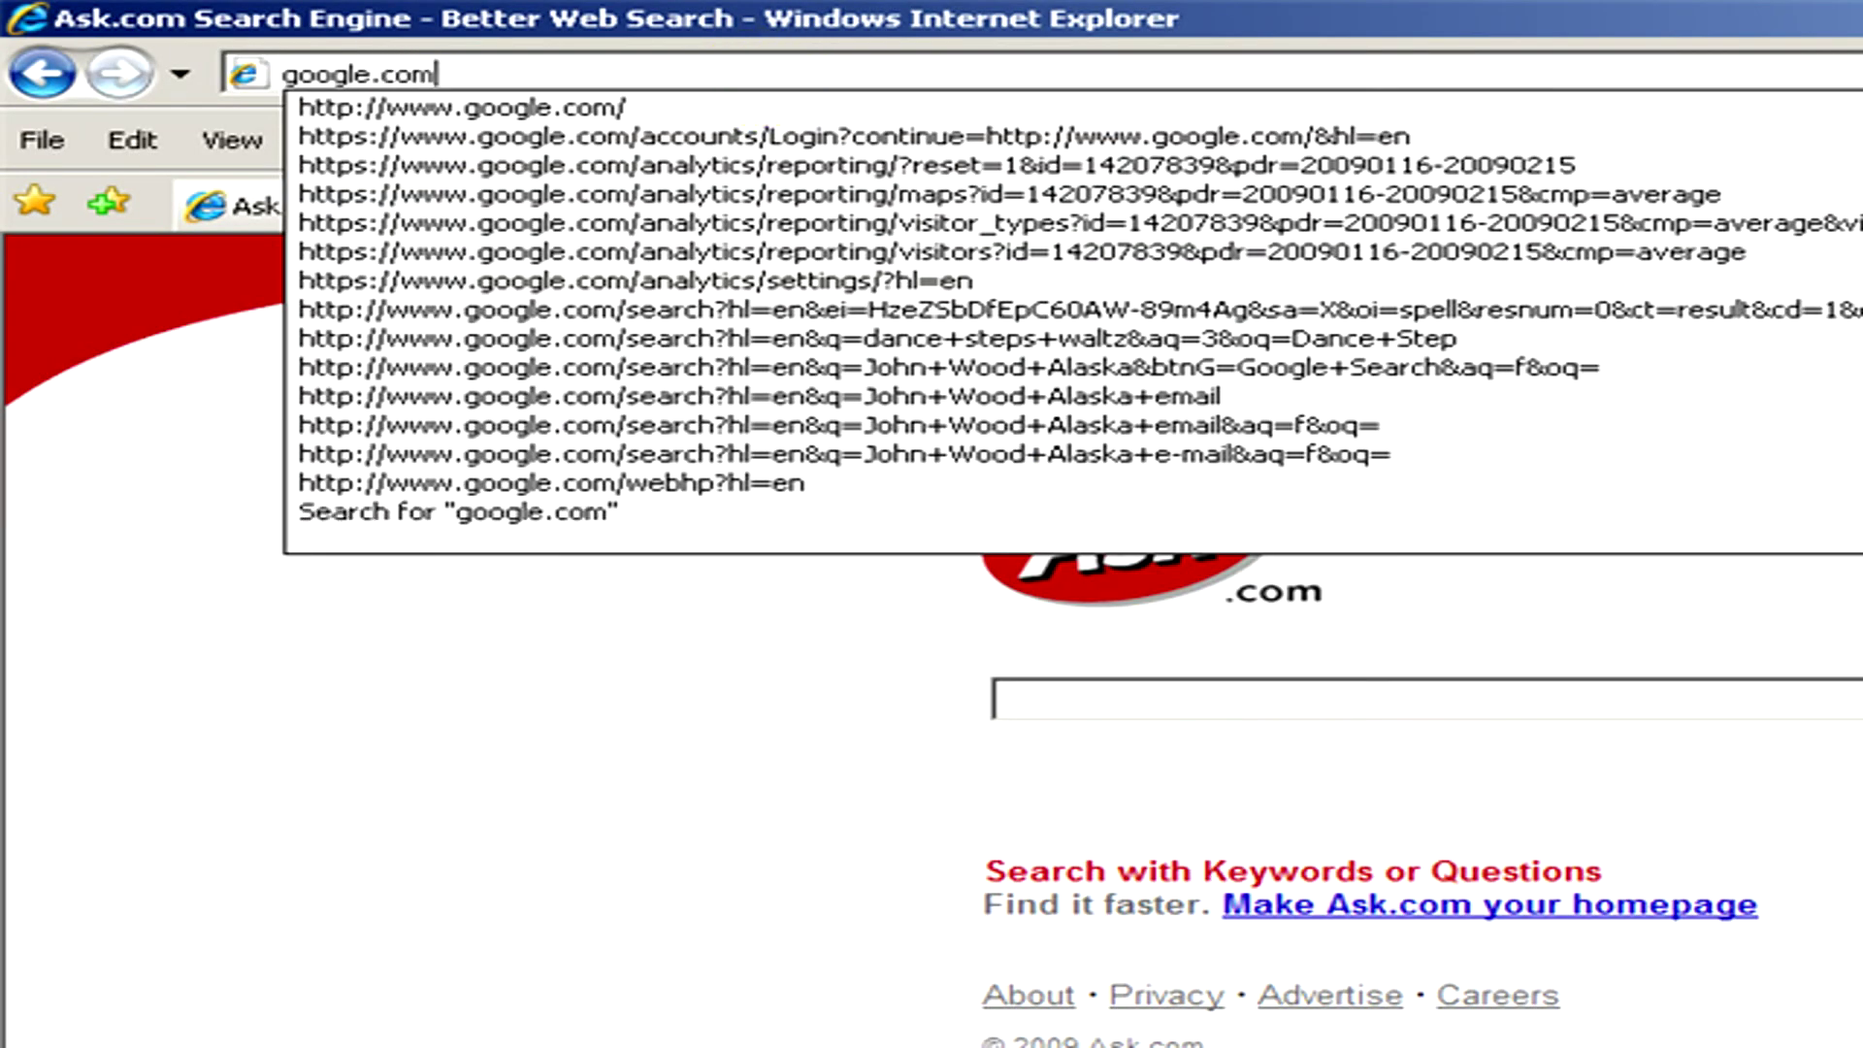
key(Return)
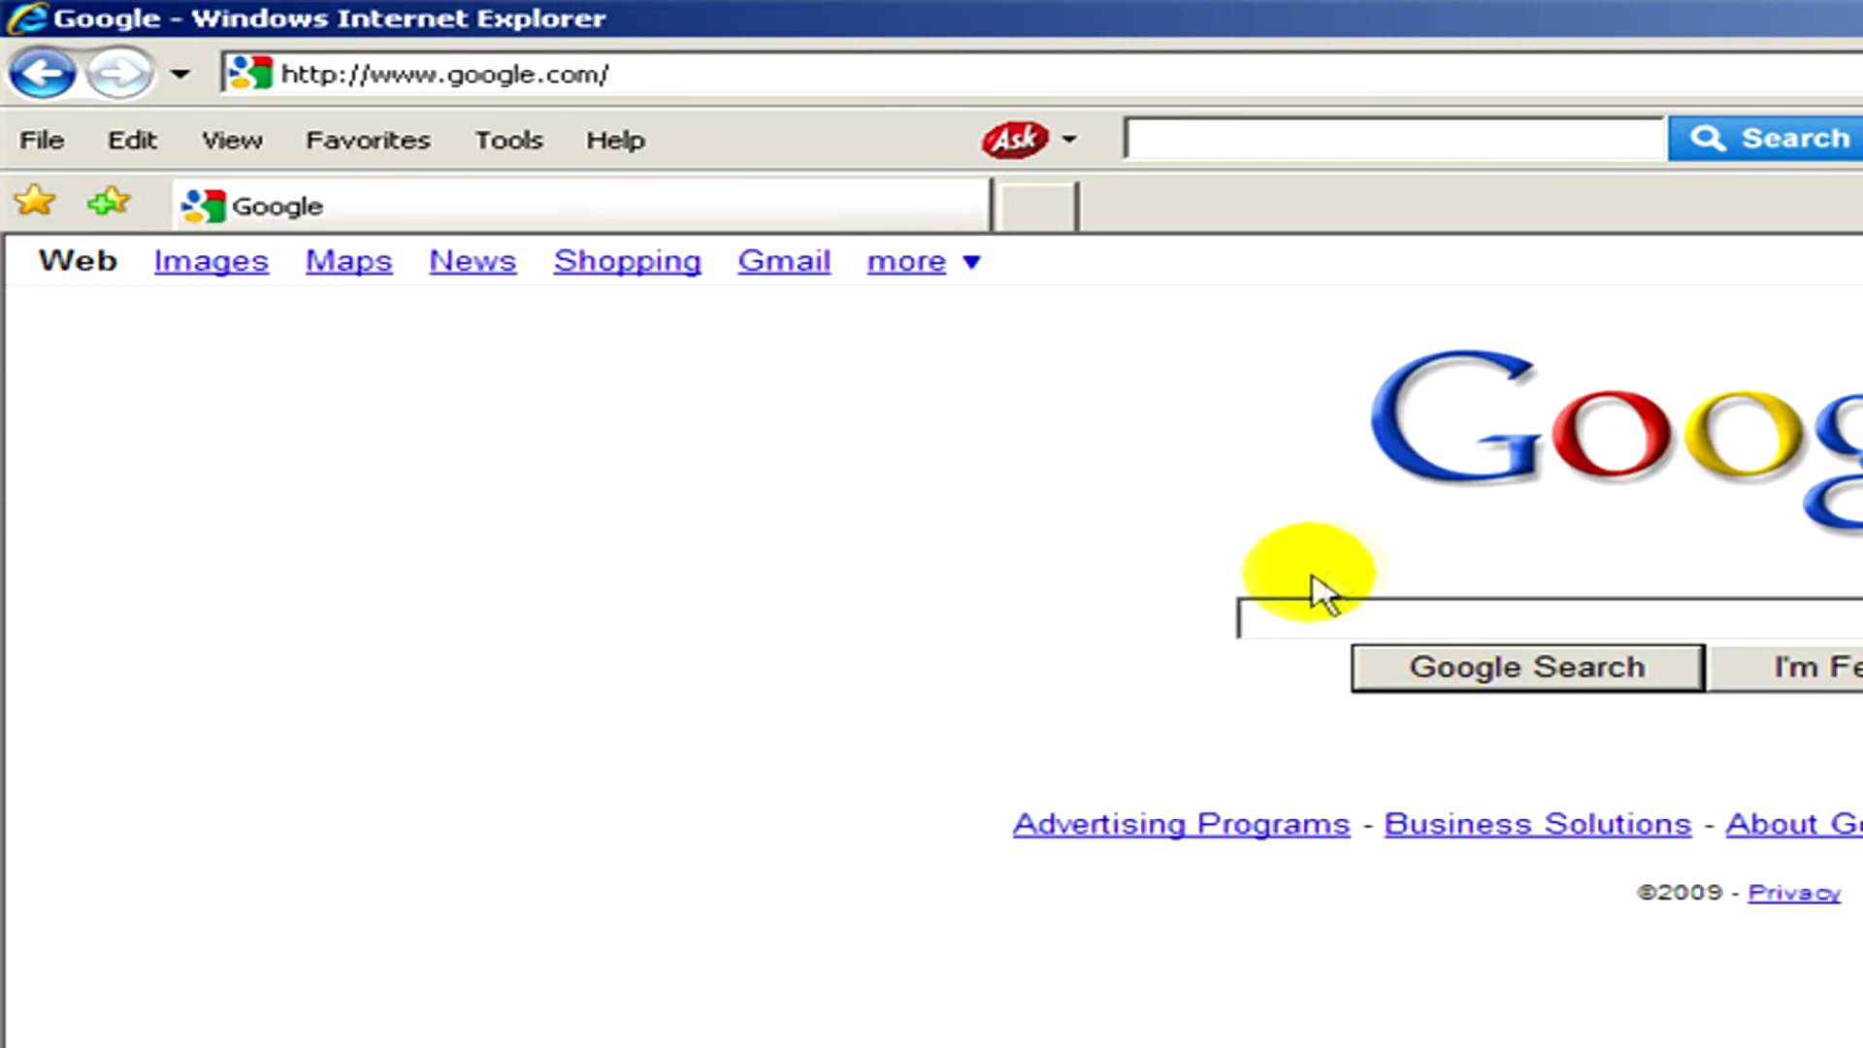
- Search Google for 'free pc games' using the suggested query
click(1277, 612)
text(F)
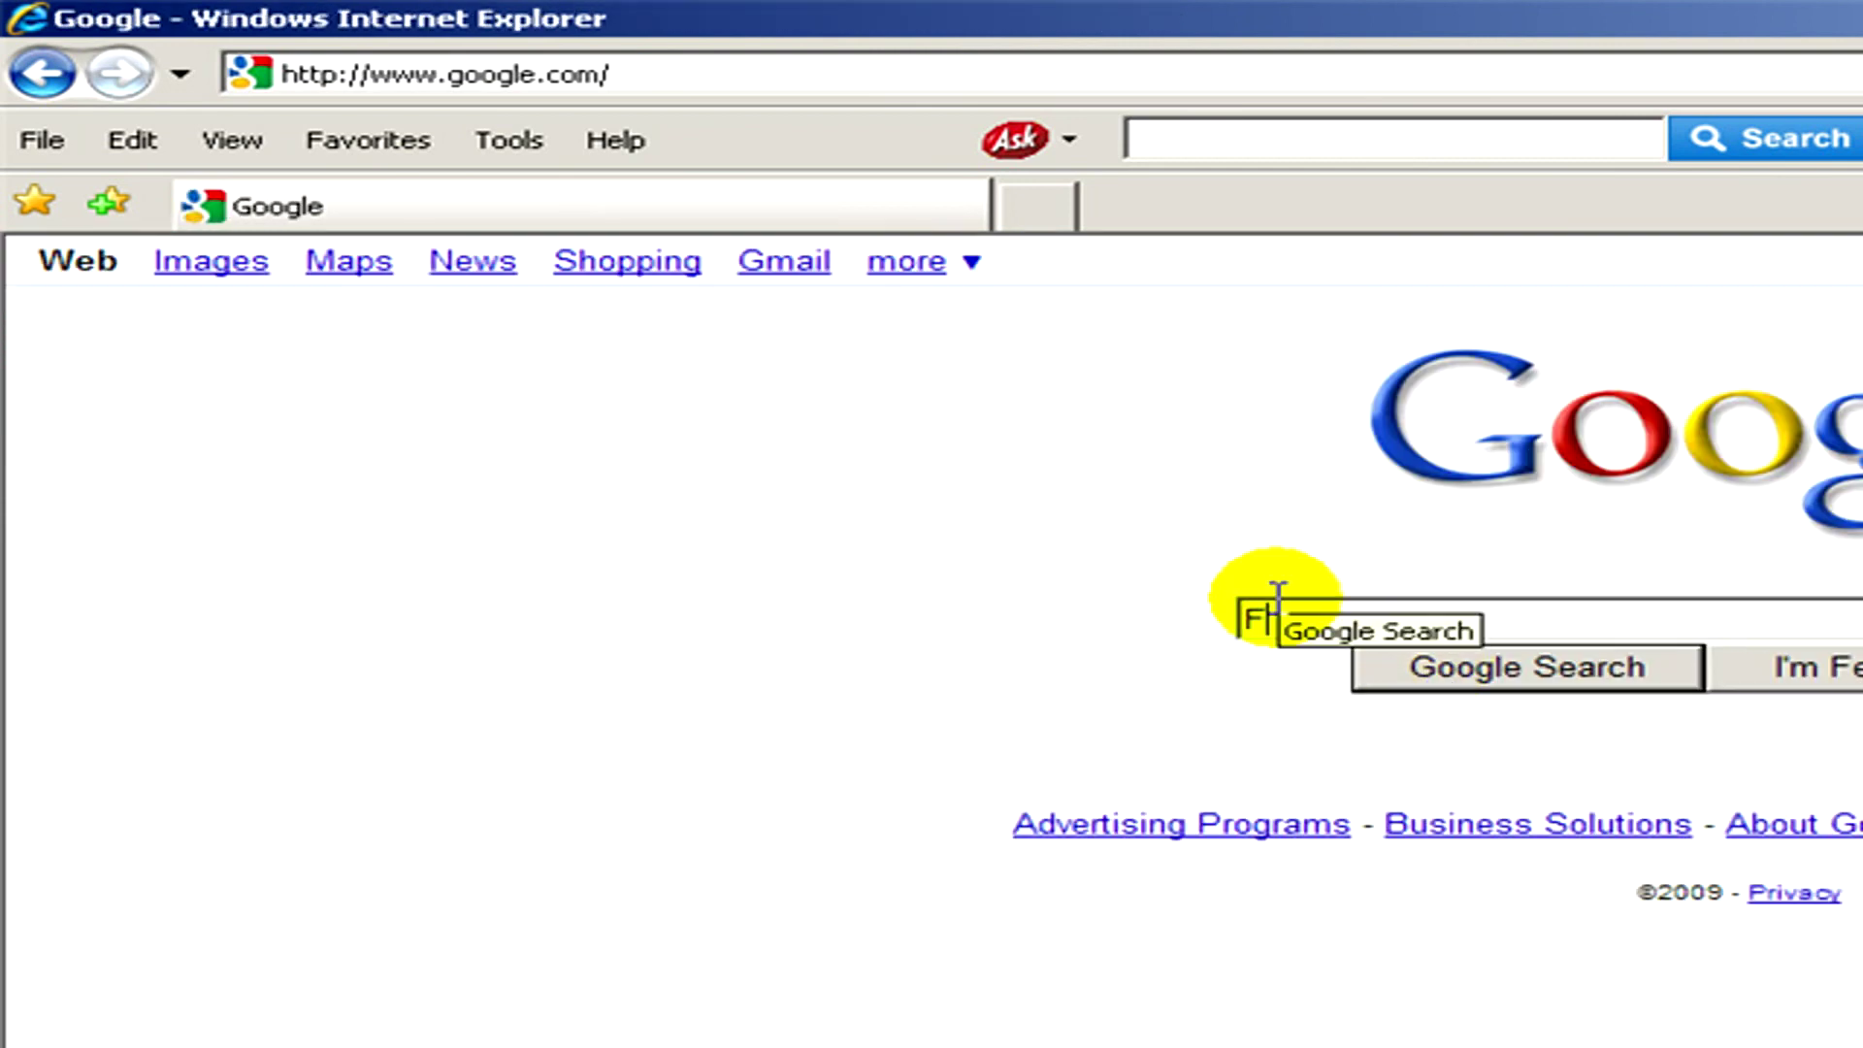
text(ree p)
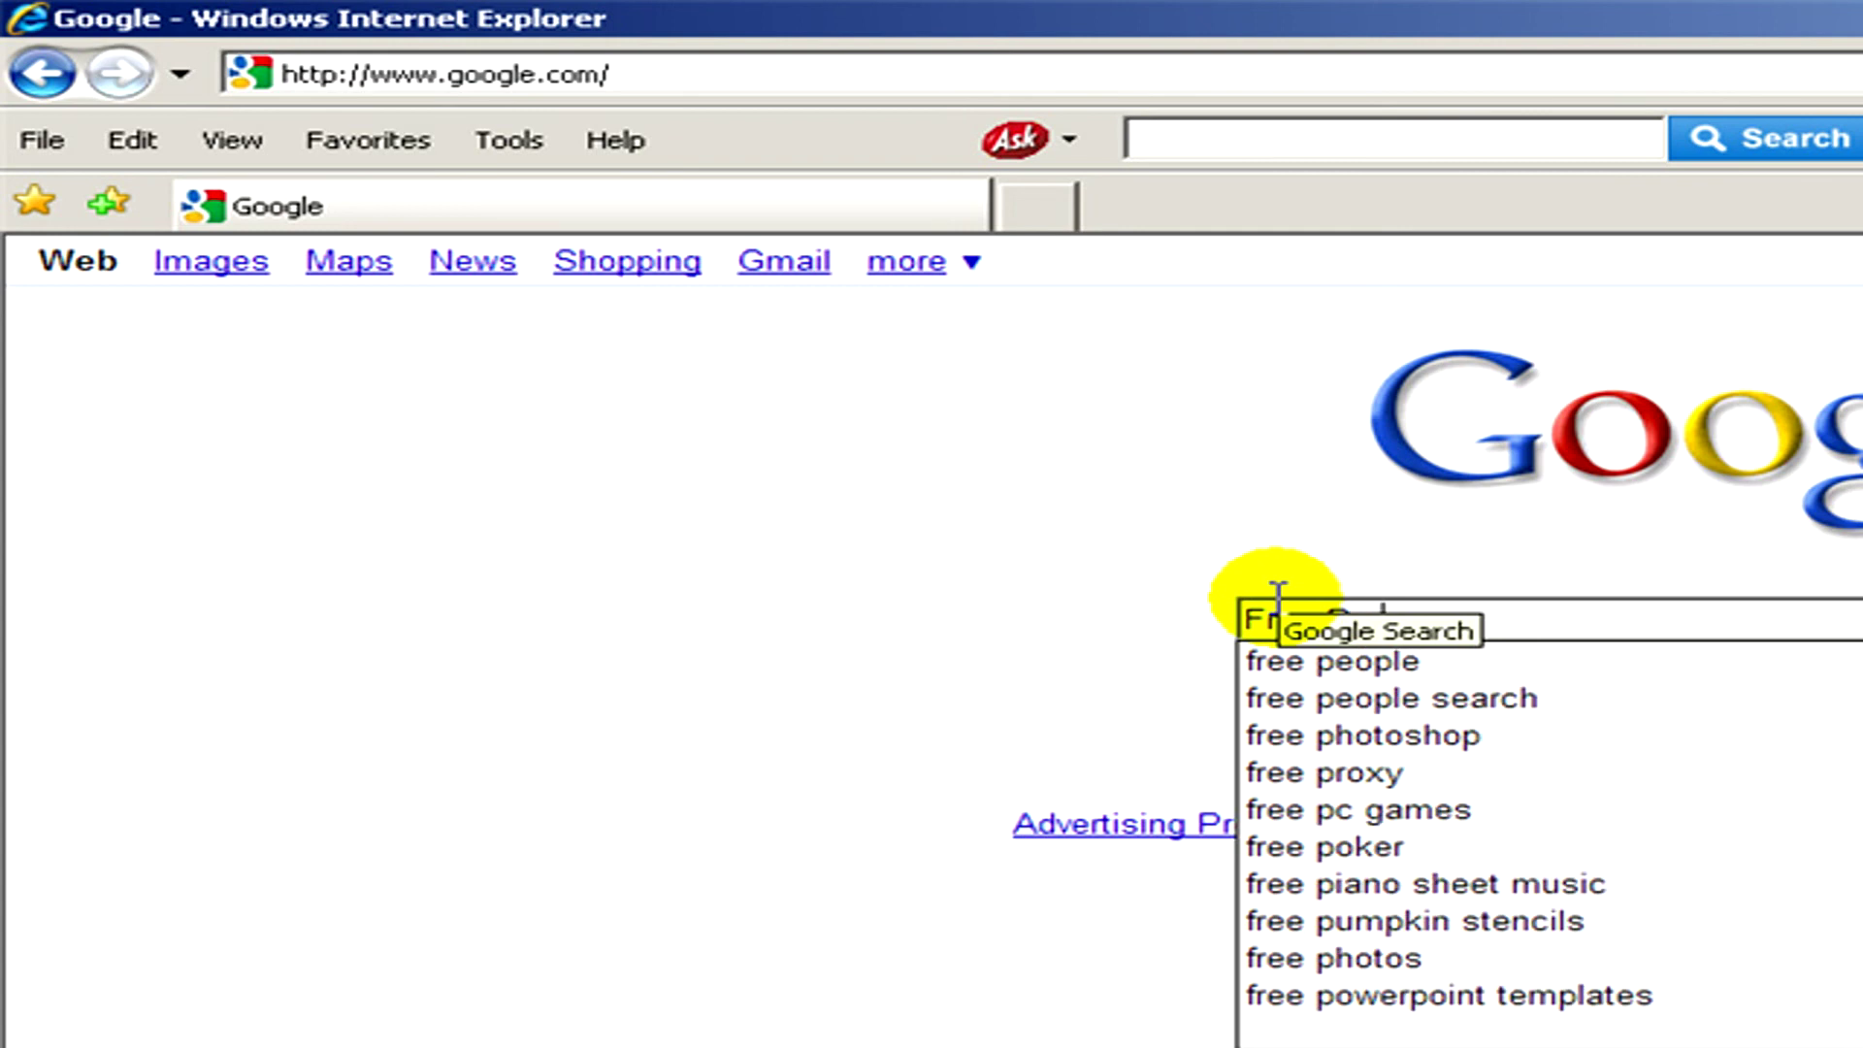
text(c)
key(Down)
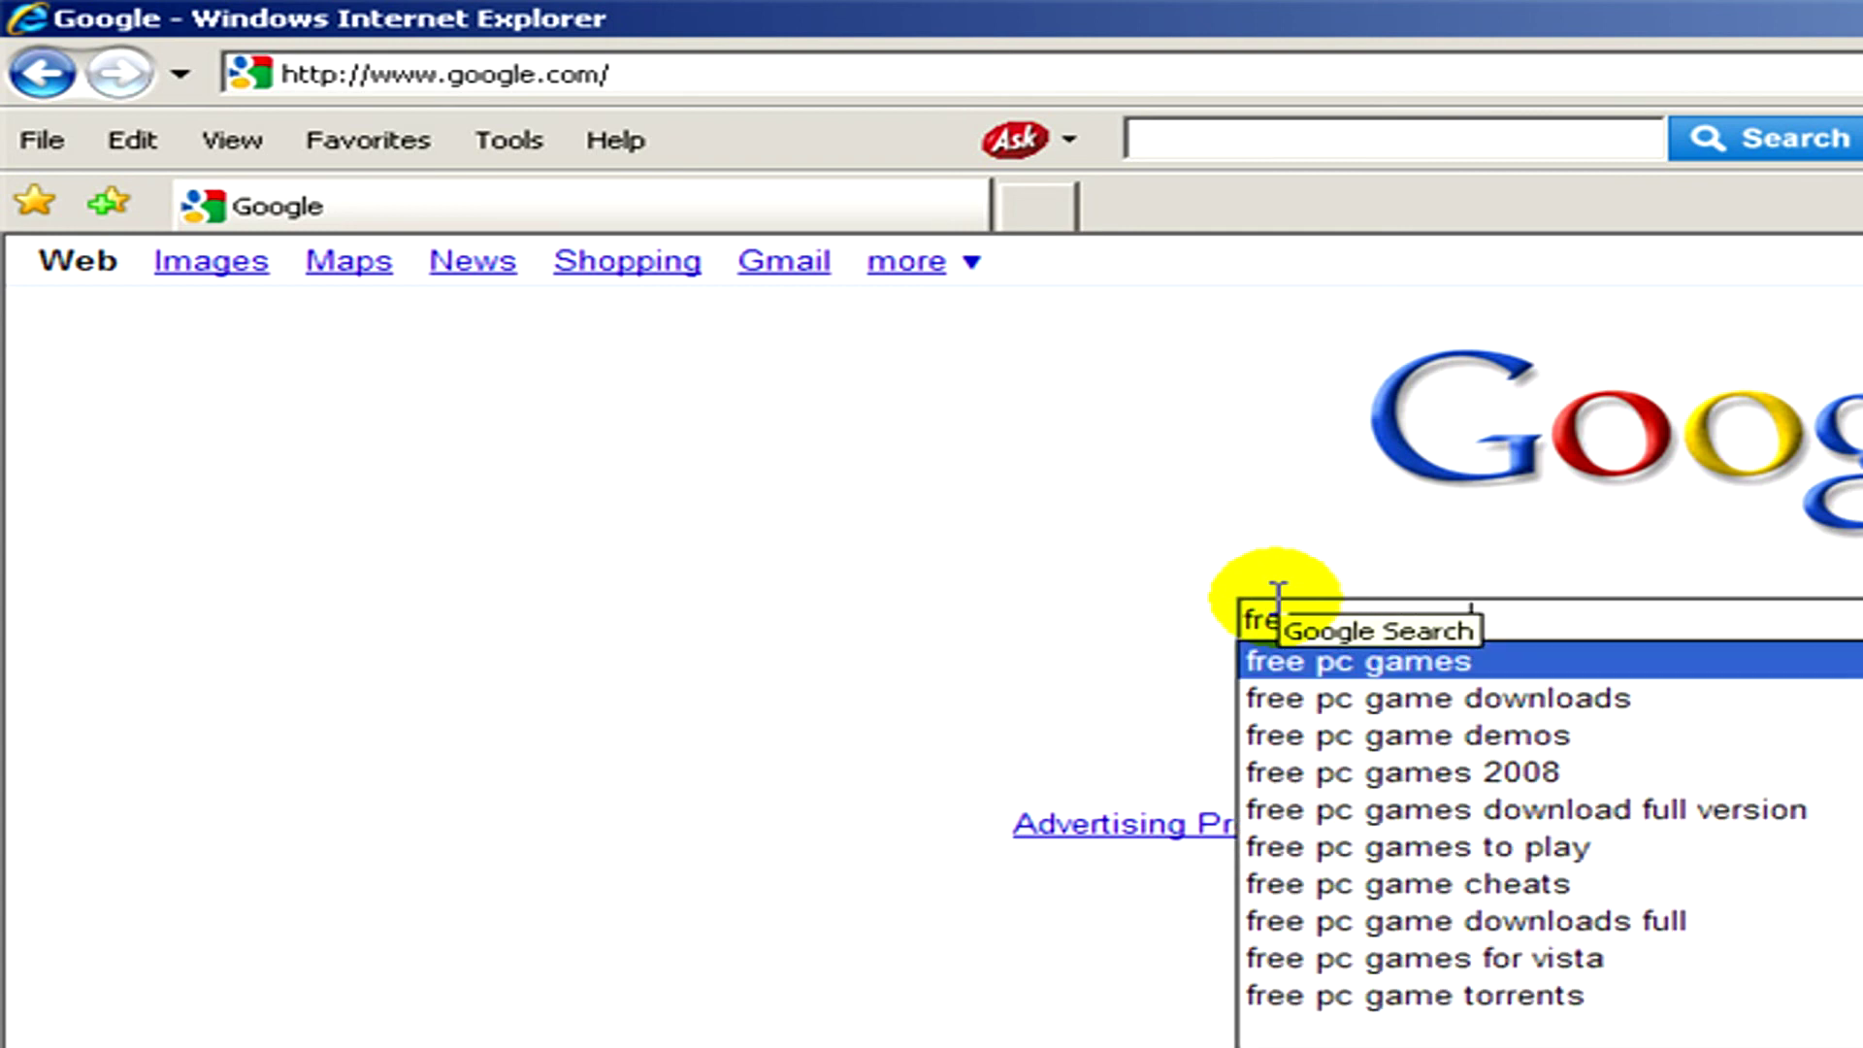
key(Return)
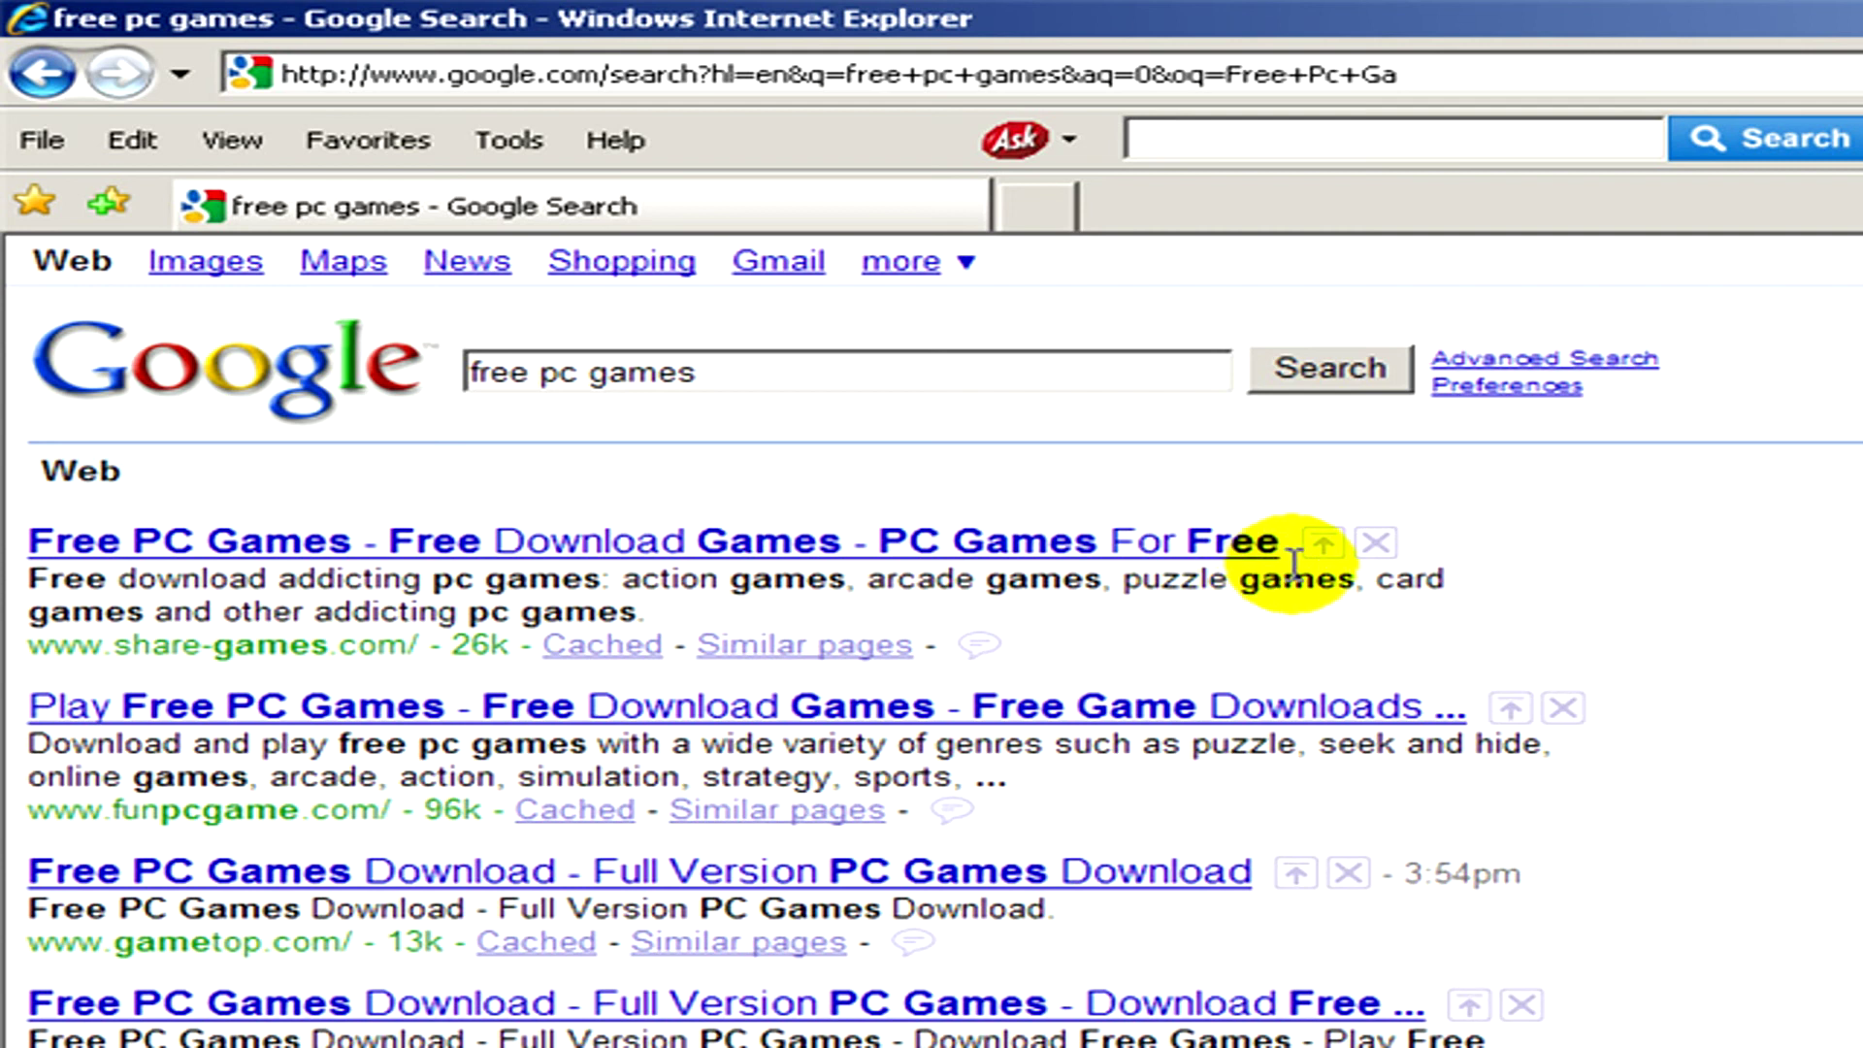
scroll(1294, 563, down, 3)
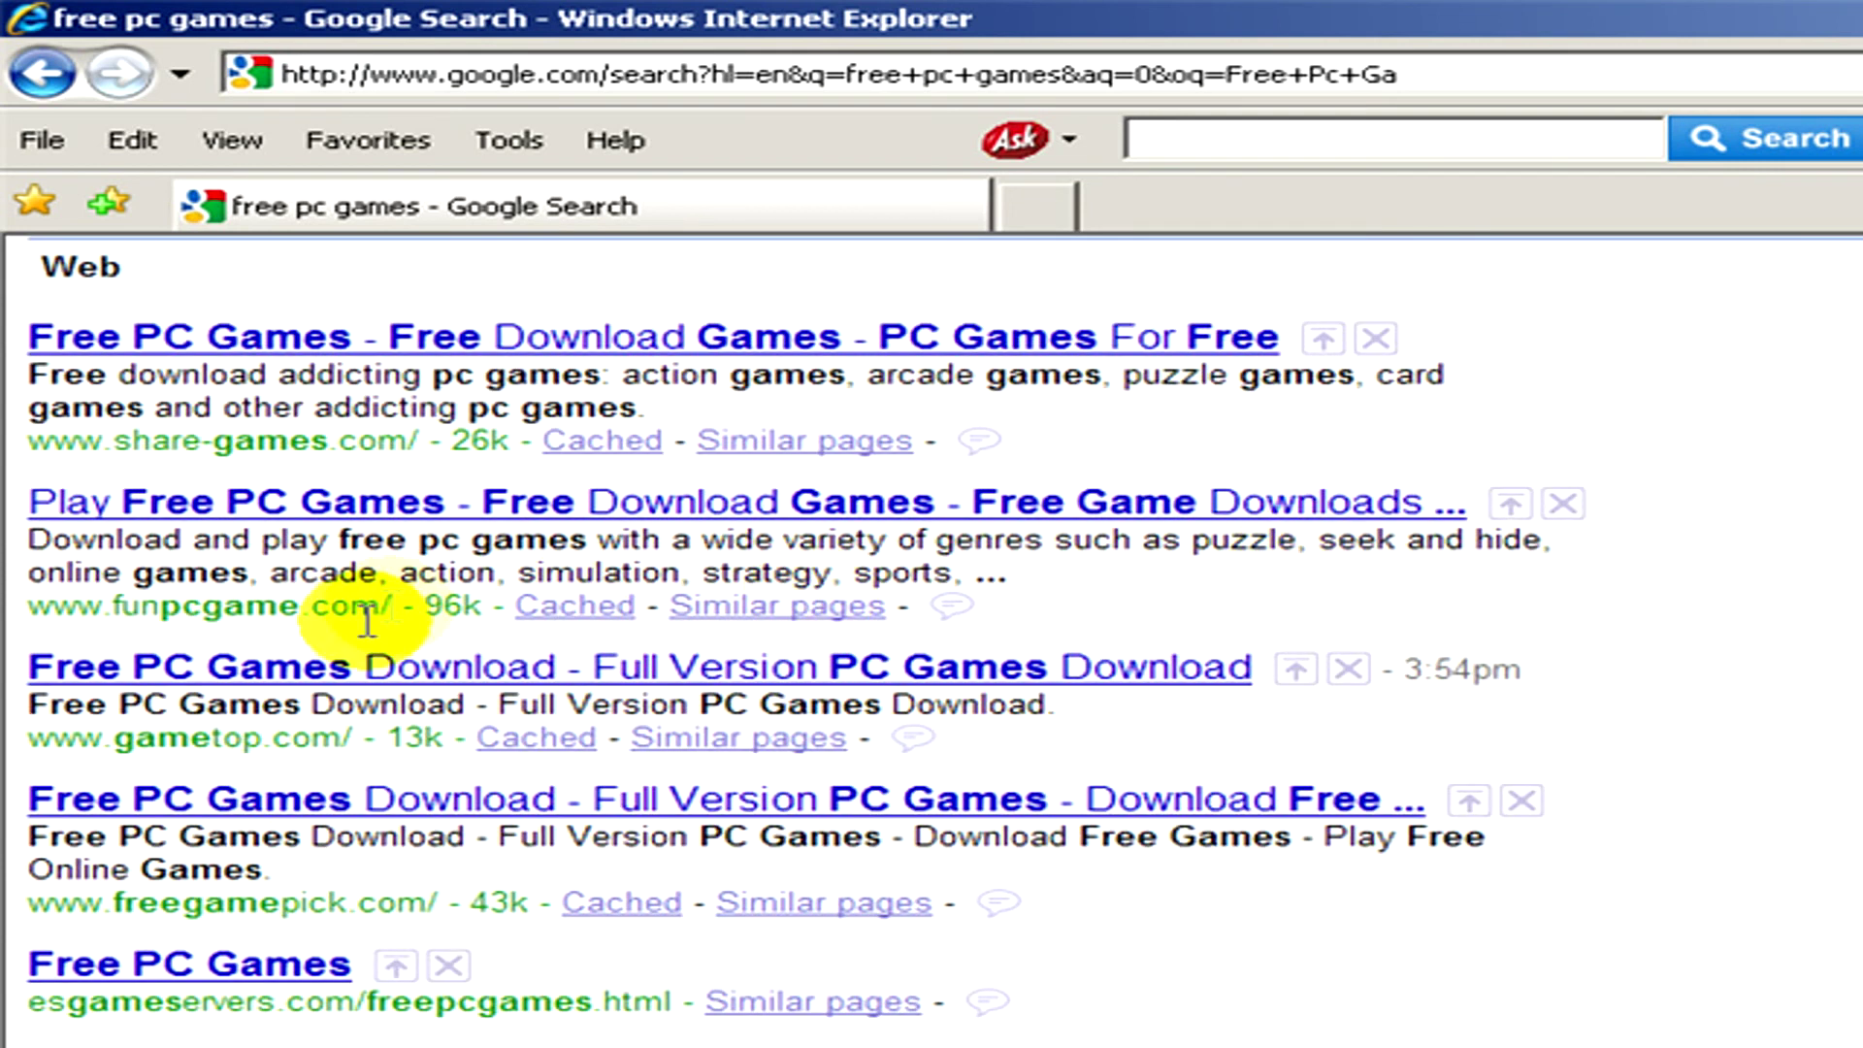
- Open the gametop.com 'Free PC Games Download - Full Version PC Games Download' result
click(372, 681)
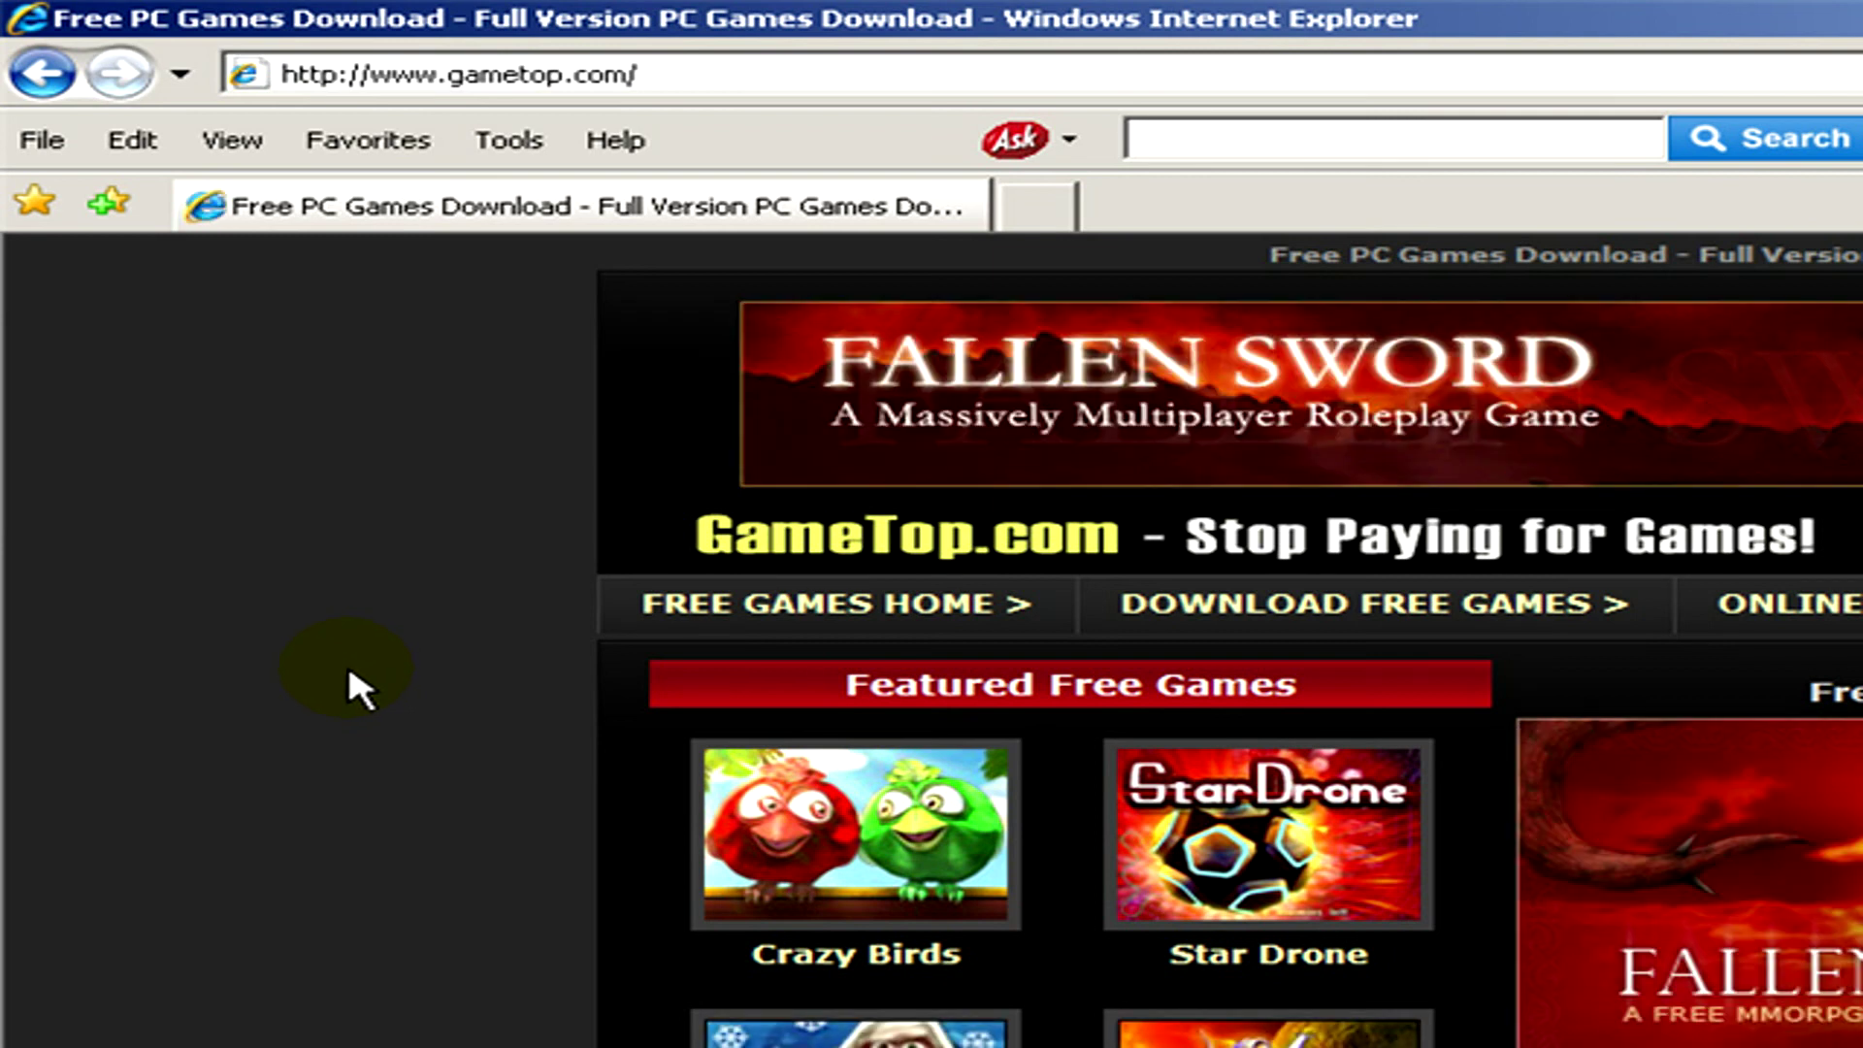
- Go to Download Free Games and open Star Sword under Downloadable Action Games
click(1382, 614)
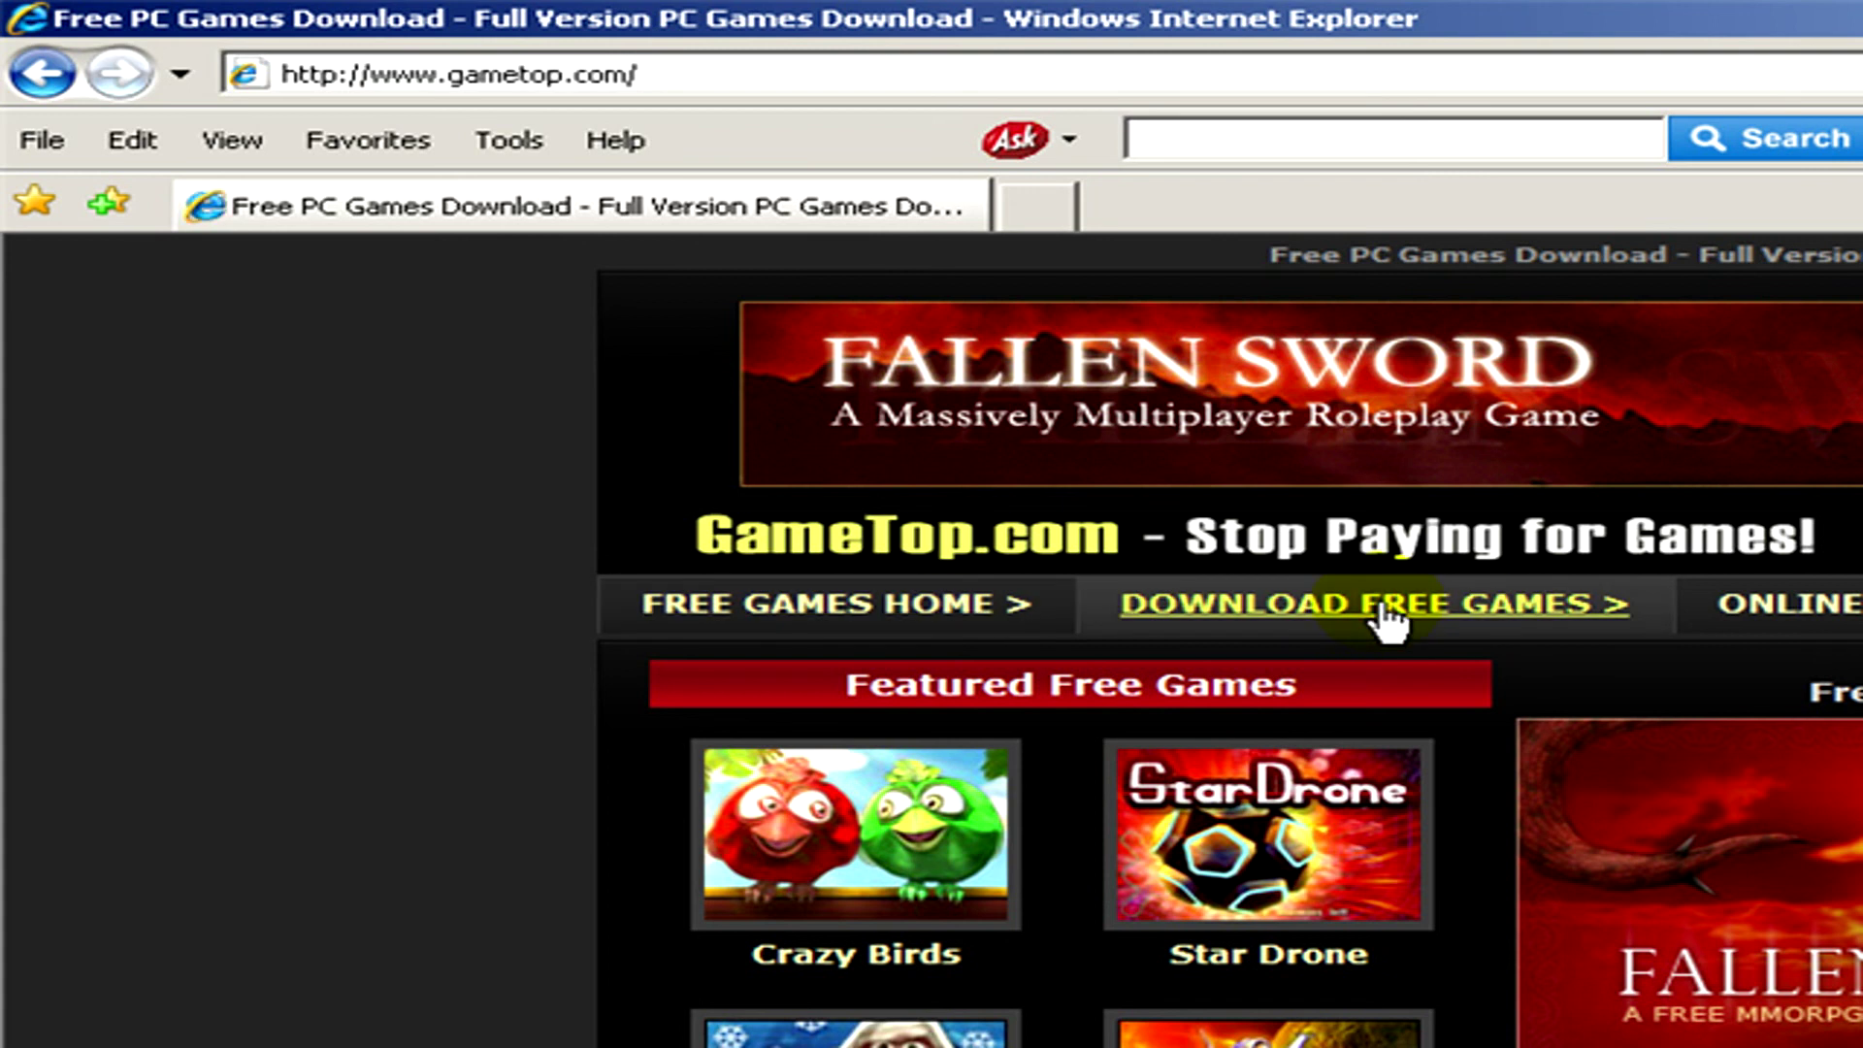
click(1386, 621)
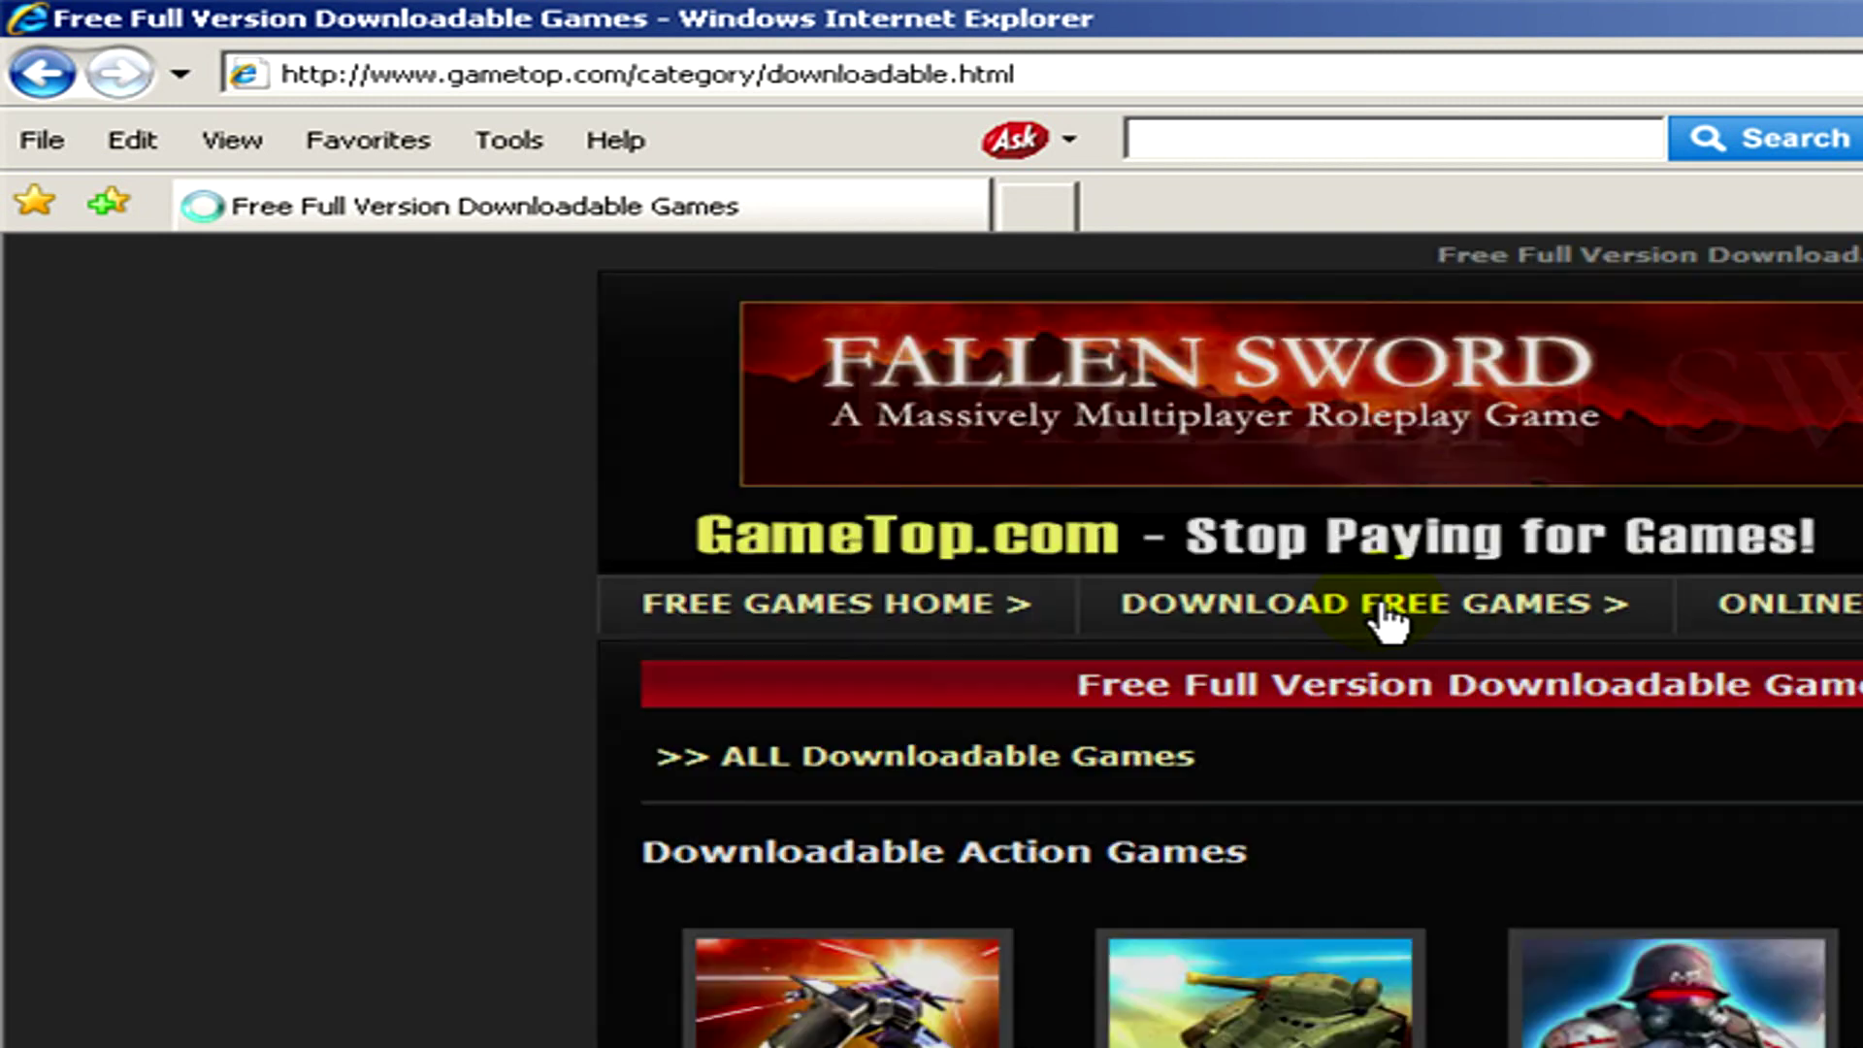
scroll(1369, 633, down, 2)
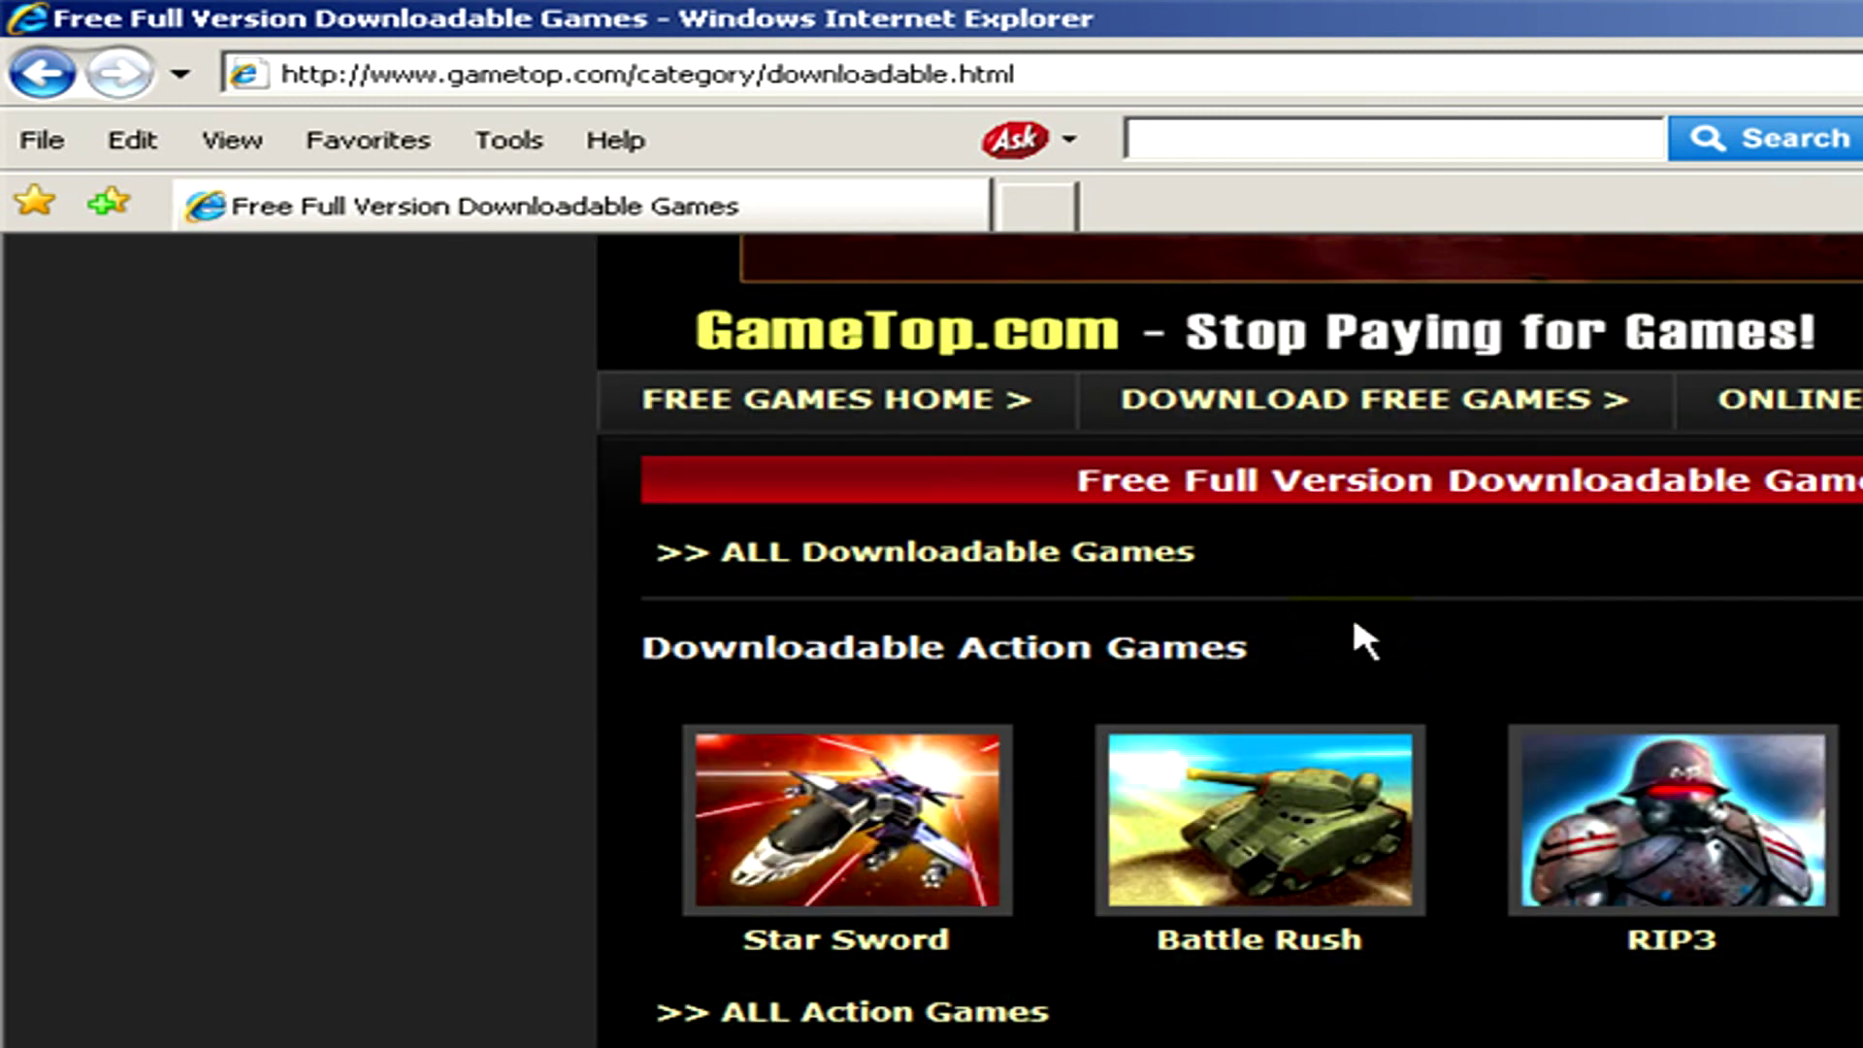
click(946, 809)
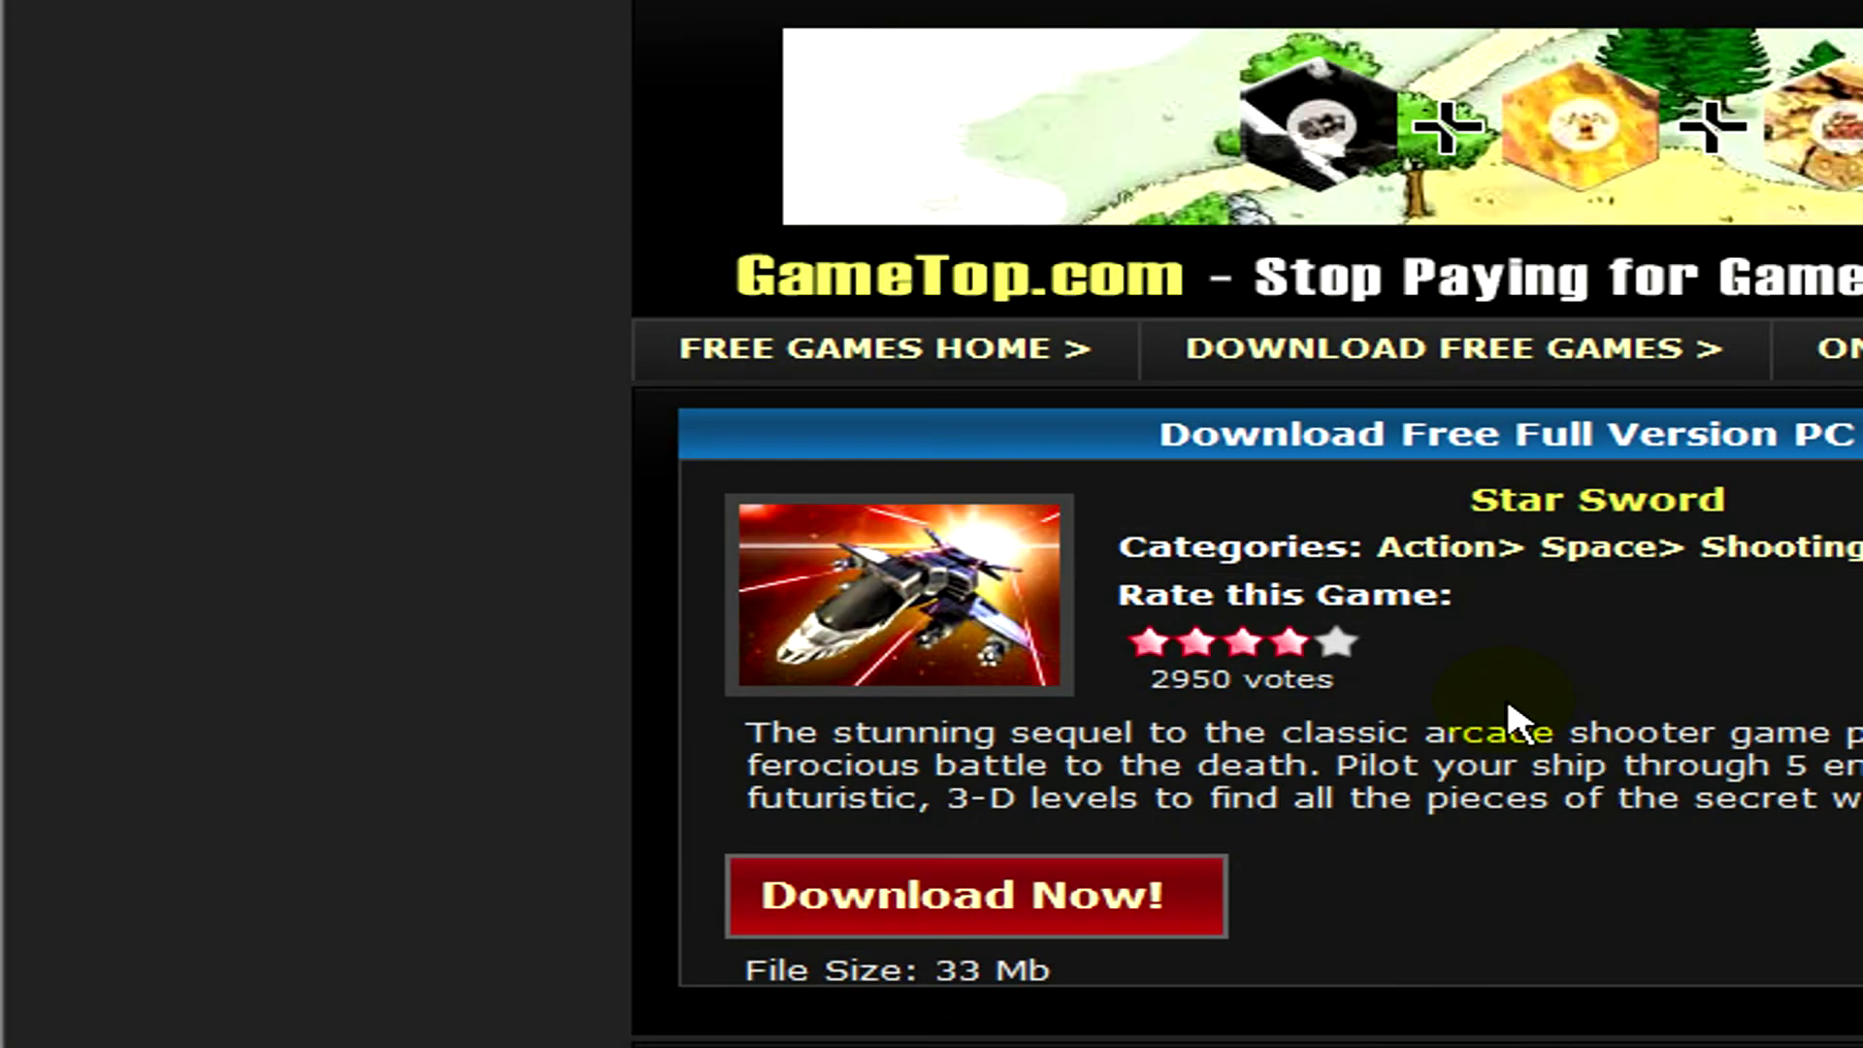
- Request the Star Sword download via 'Download Now!', bringing up the run-or-save prompt
click(1042, 906)
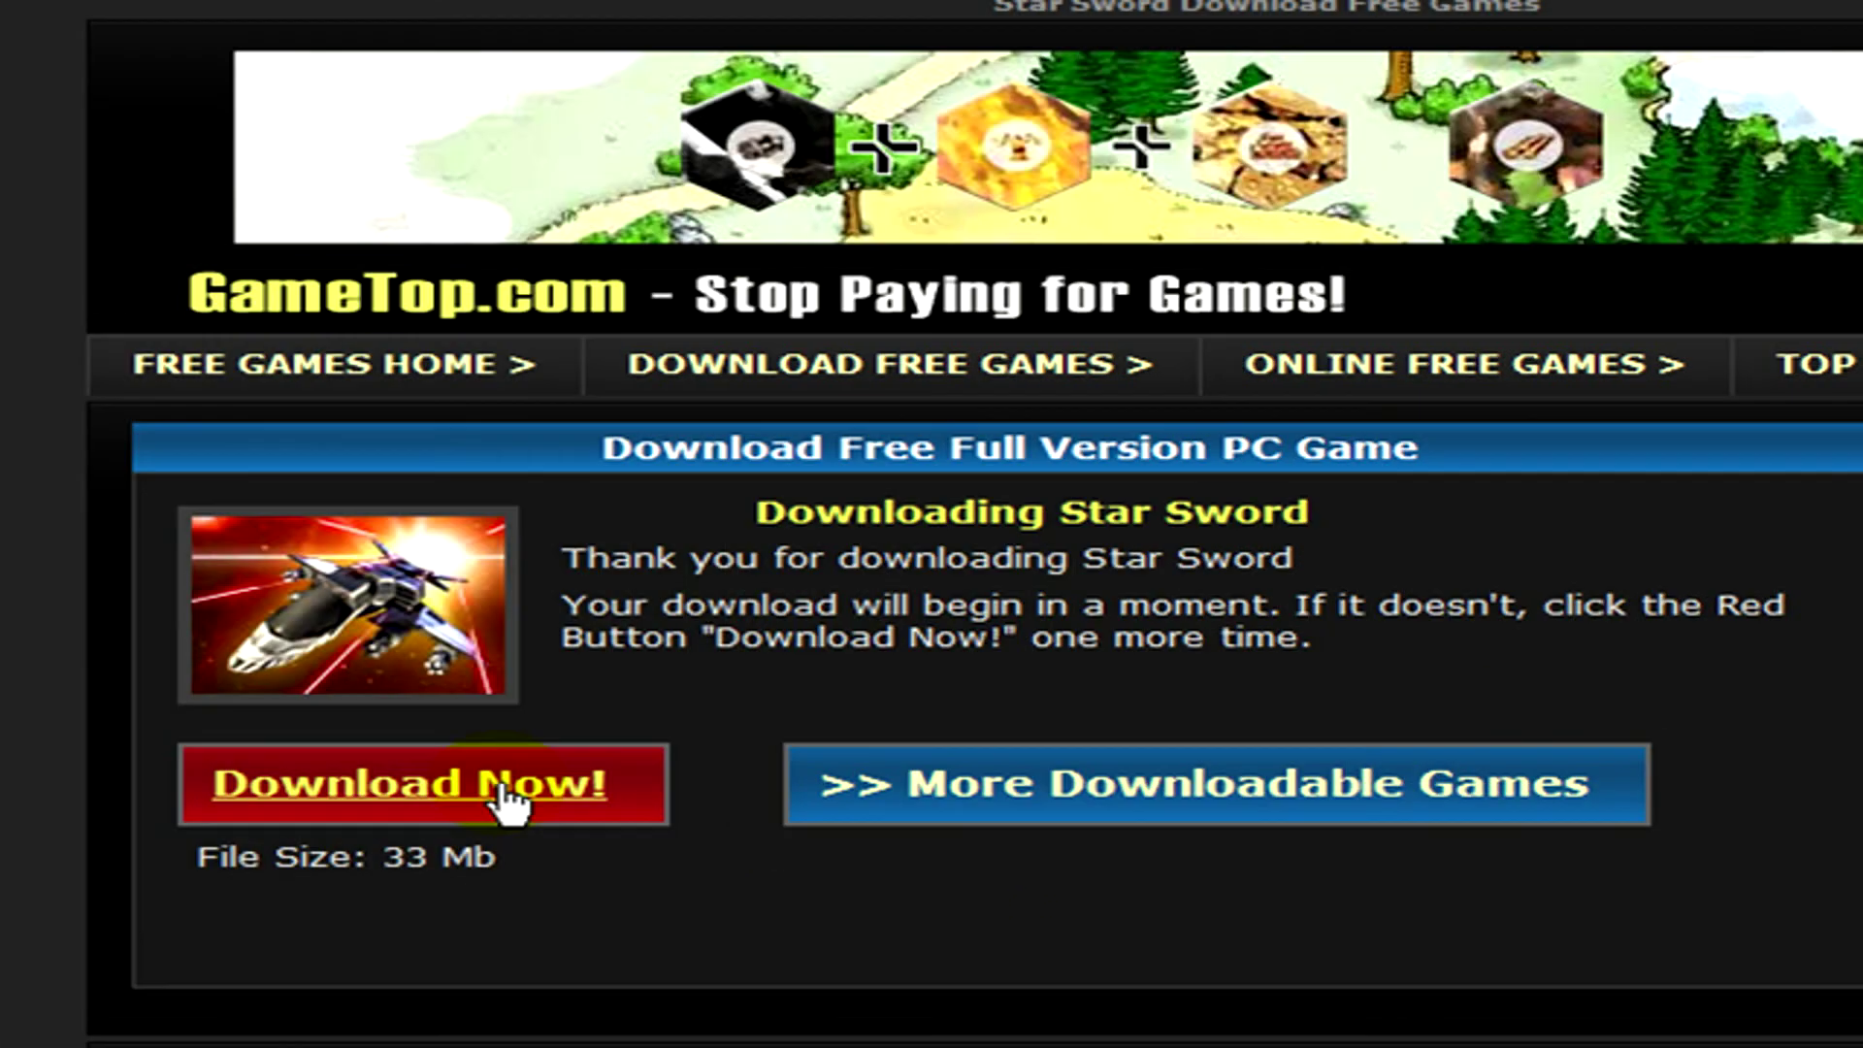
click(508, 798)
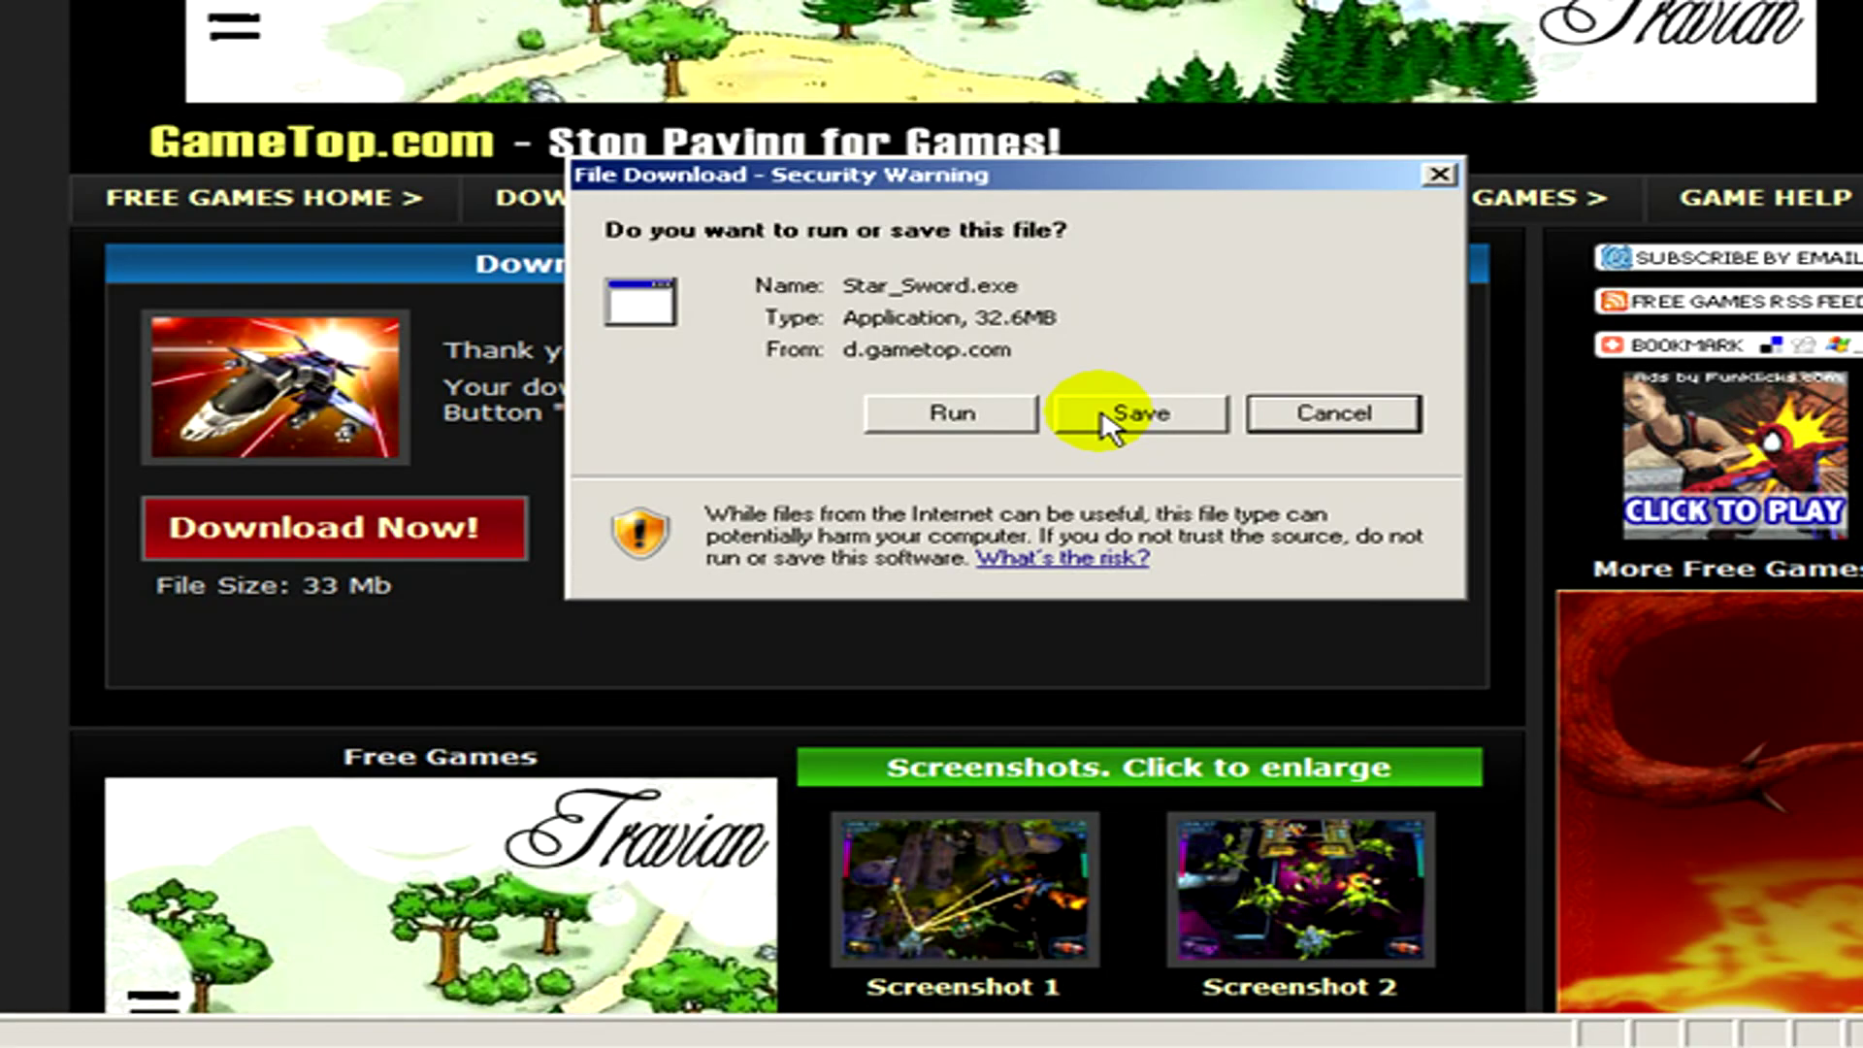
- Save Star_Sword.exe to the Desktop under the name Star_Sword
click(1106, 418)
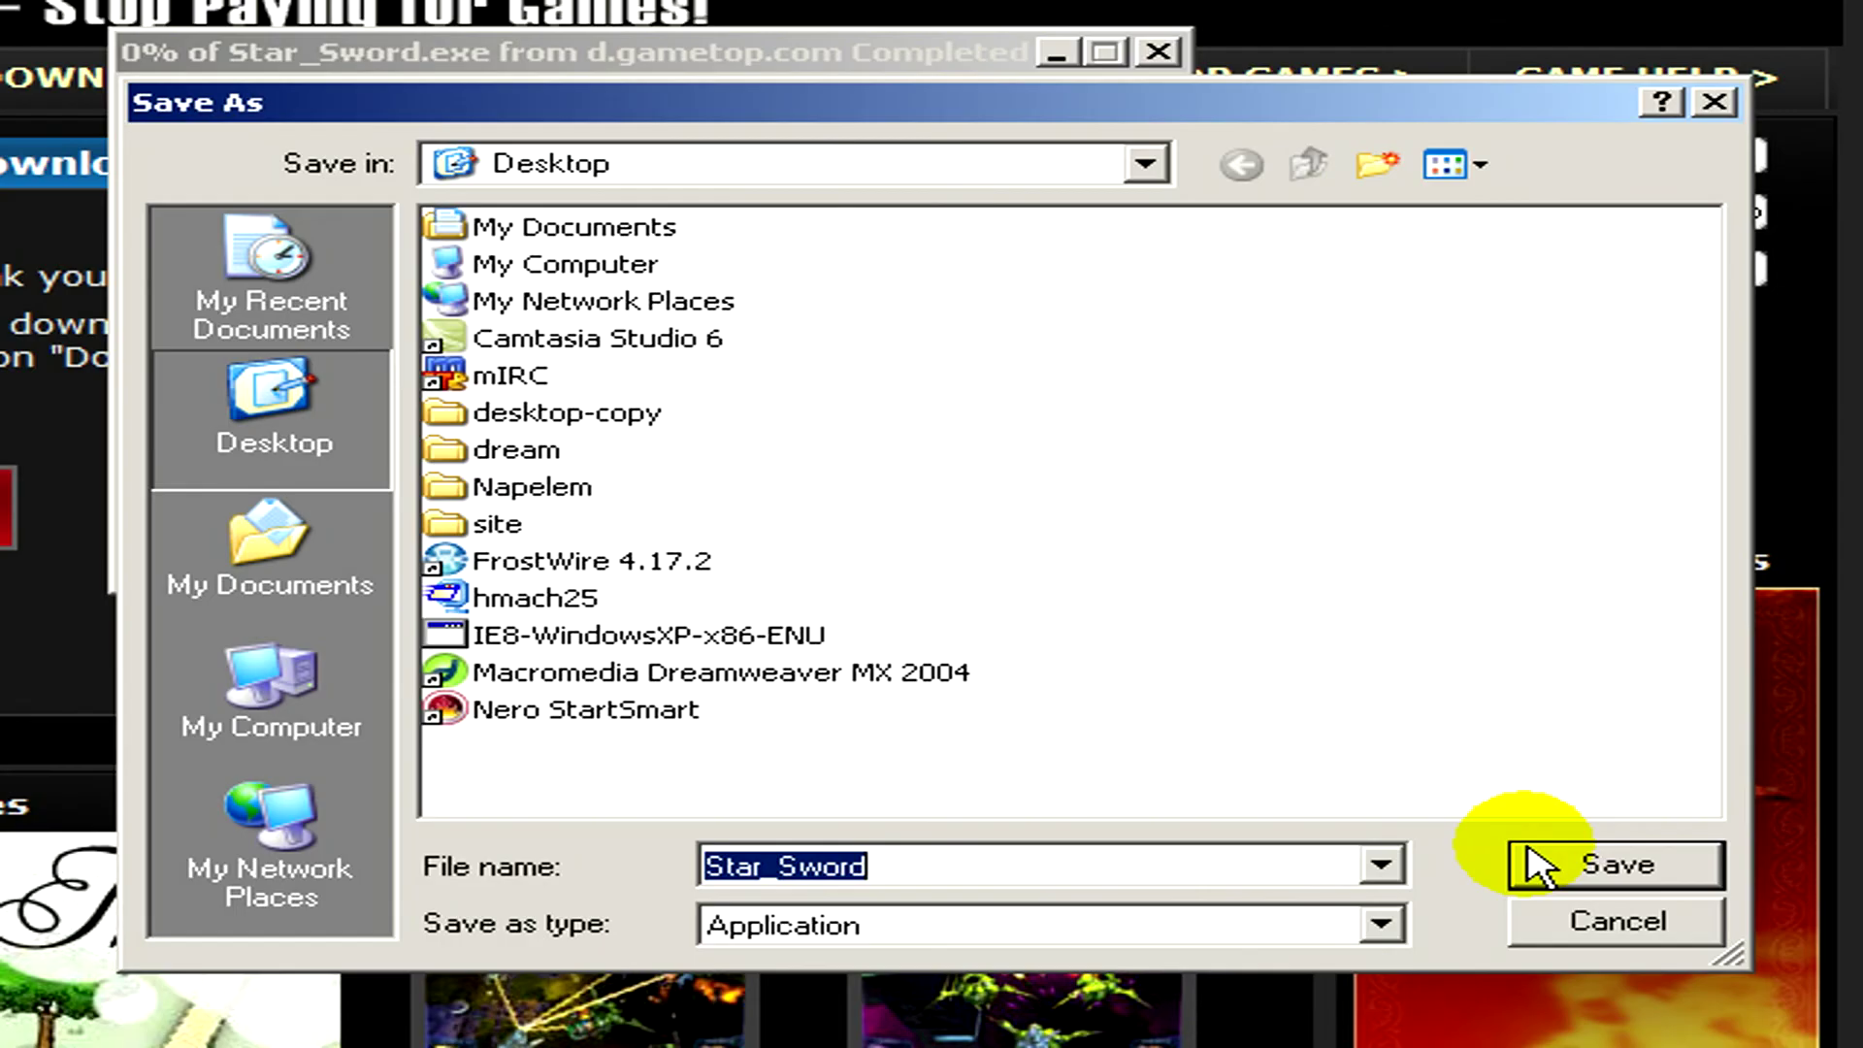
click(1715, 804)
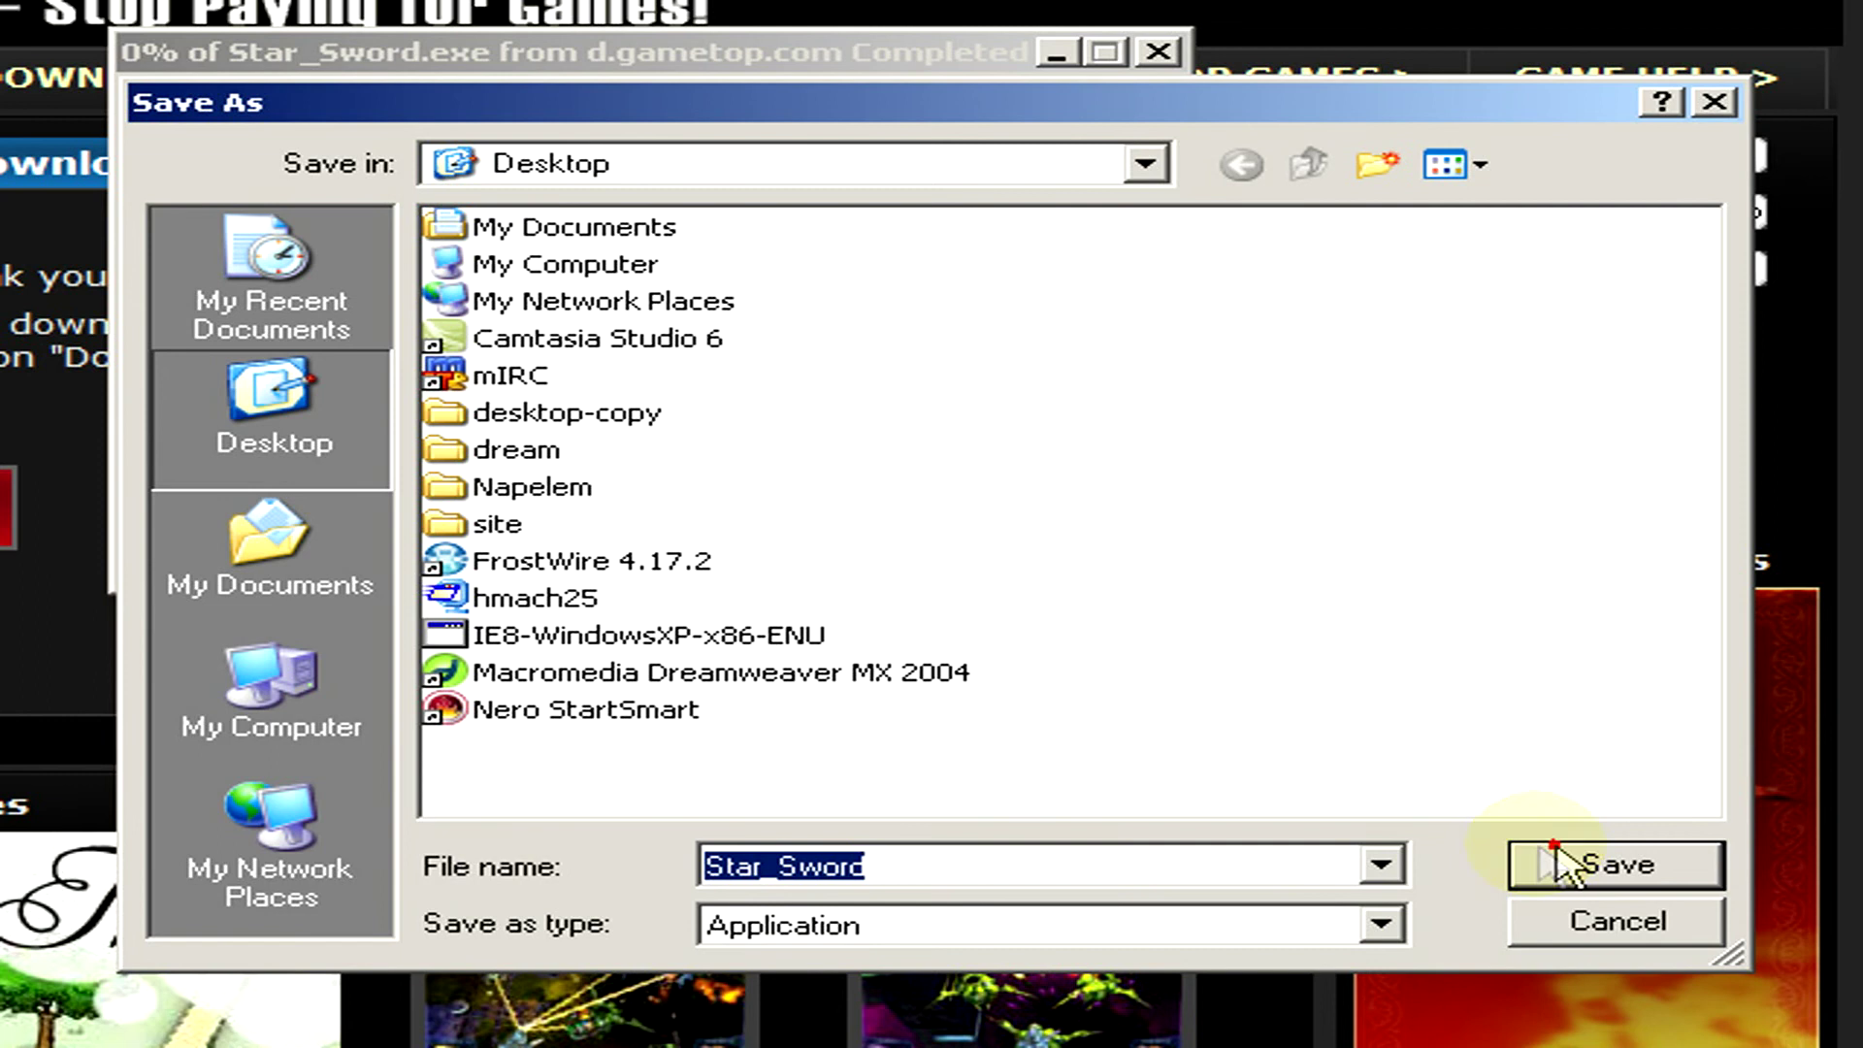